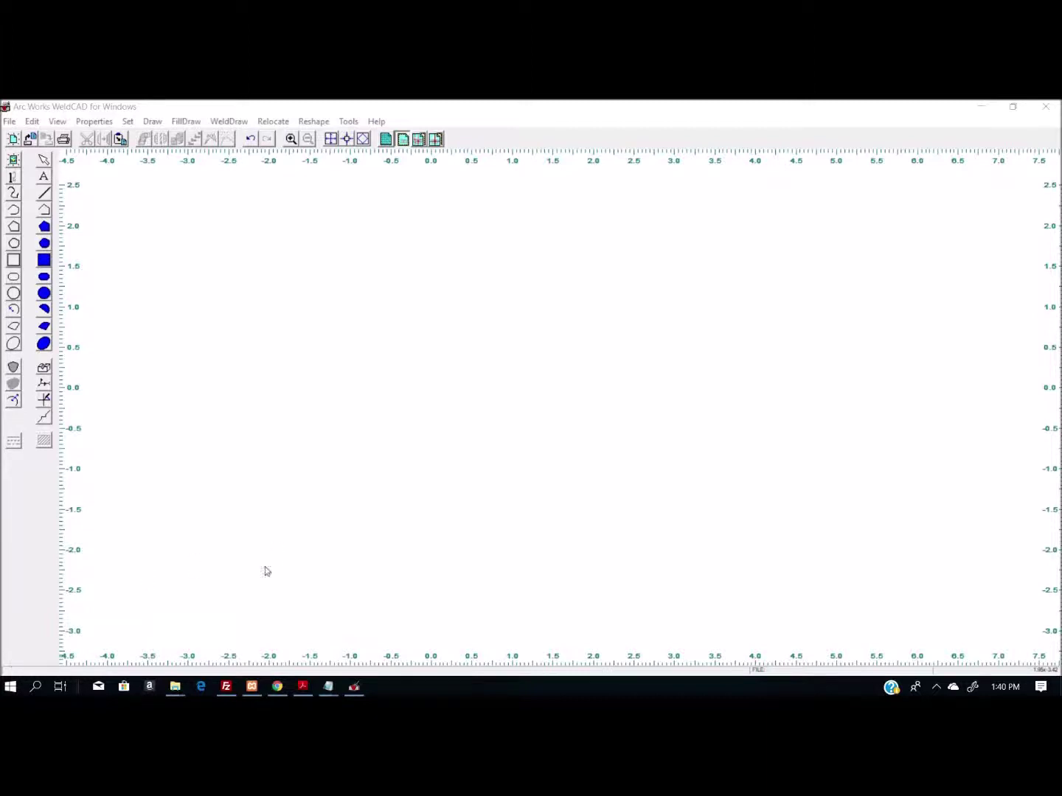
# - Start a new weld joint and compare the Fillet, Groove and Combined weld types
pyautogui.click(231, 121)
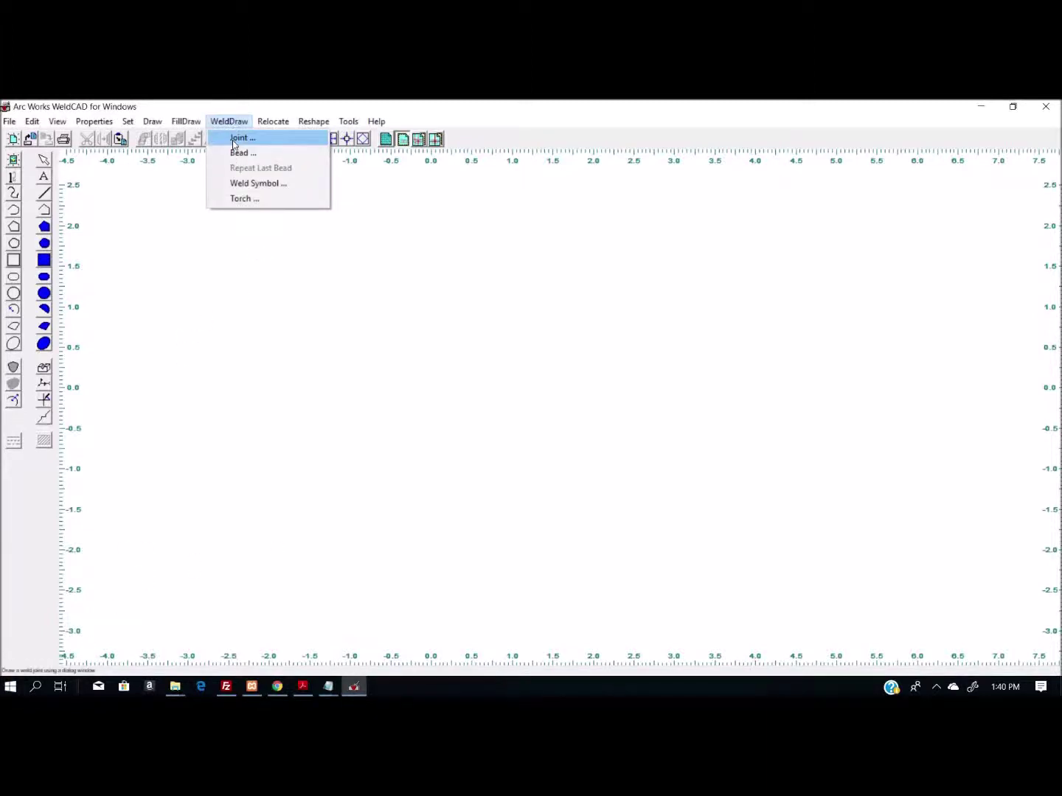
pyautogui.click(233, 143)
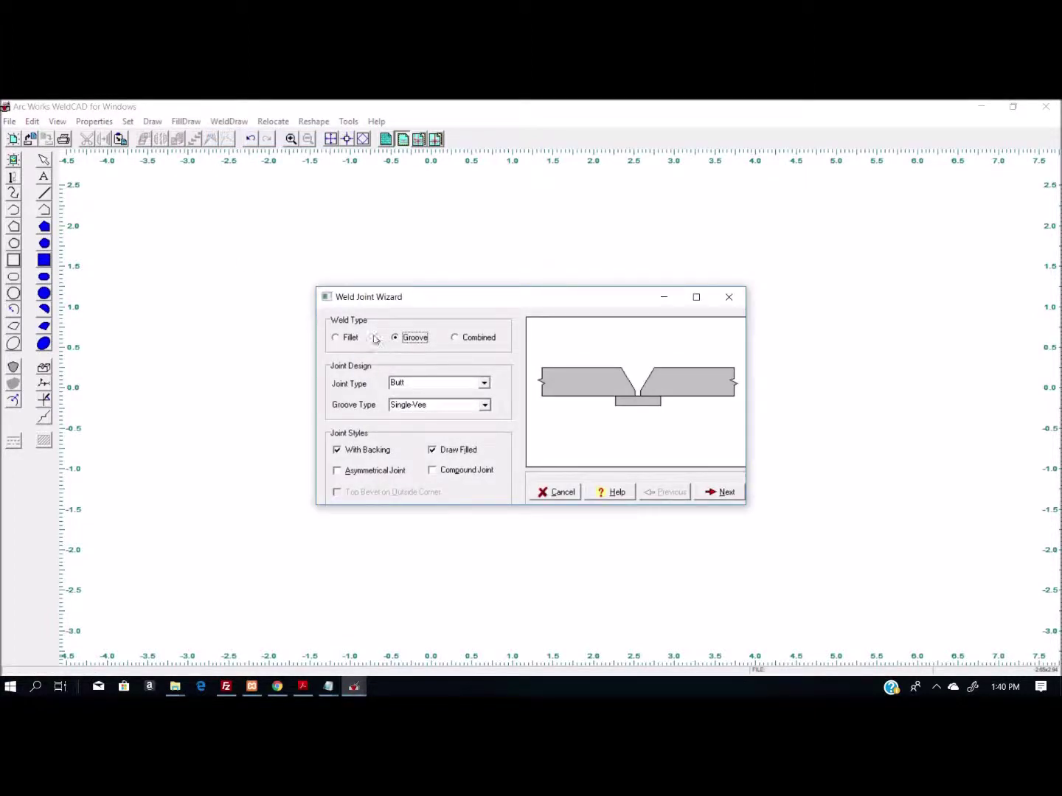
pyautogui.click(337, 338)
pyautogui.click(484, 384)
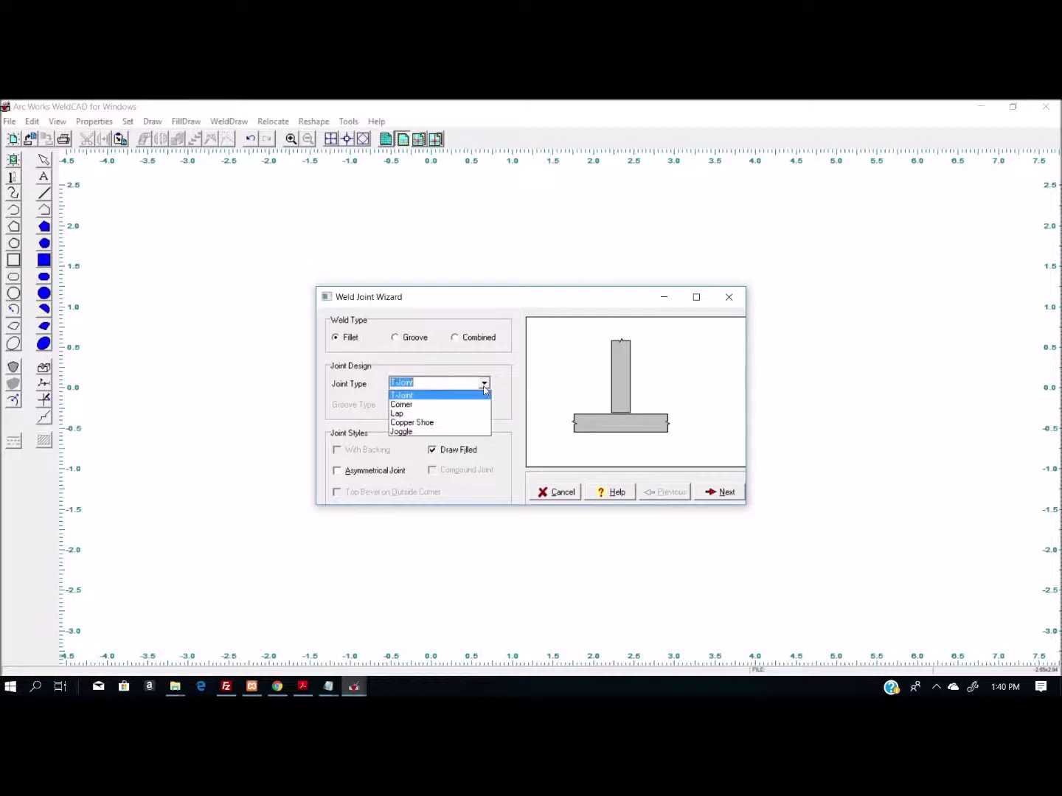
pyautogui.click(485, 389)
pyautogui.click(398, 338)
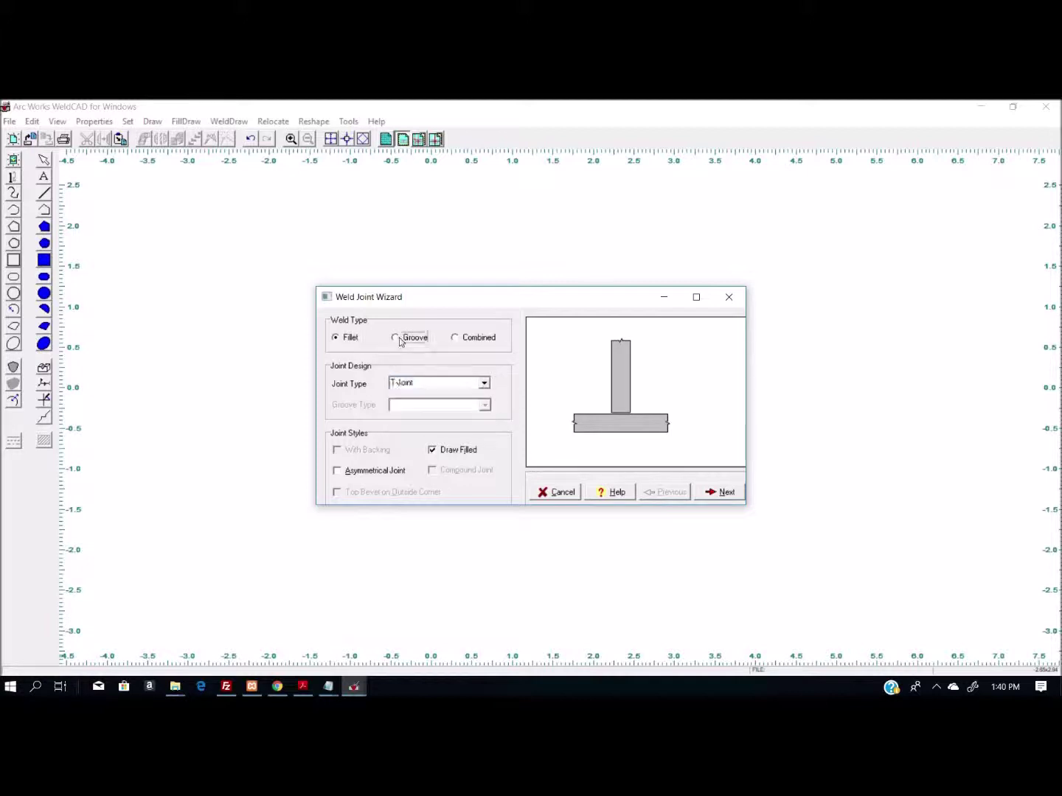
pyautogui.click(485, 389)
pyautogui.click(398, 394)
pyautogui.click(455, 338)
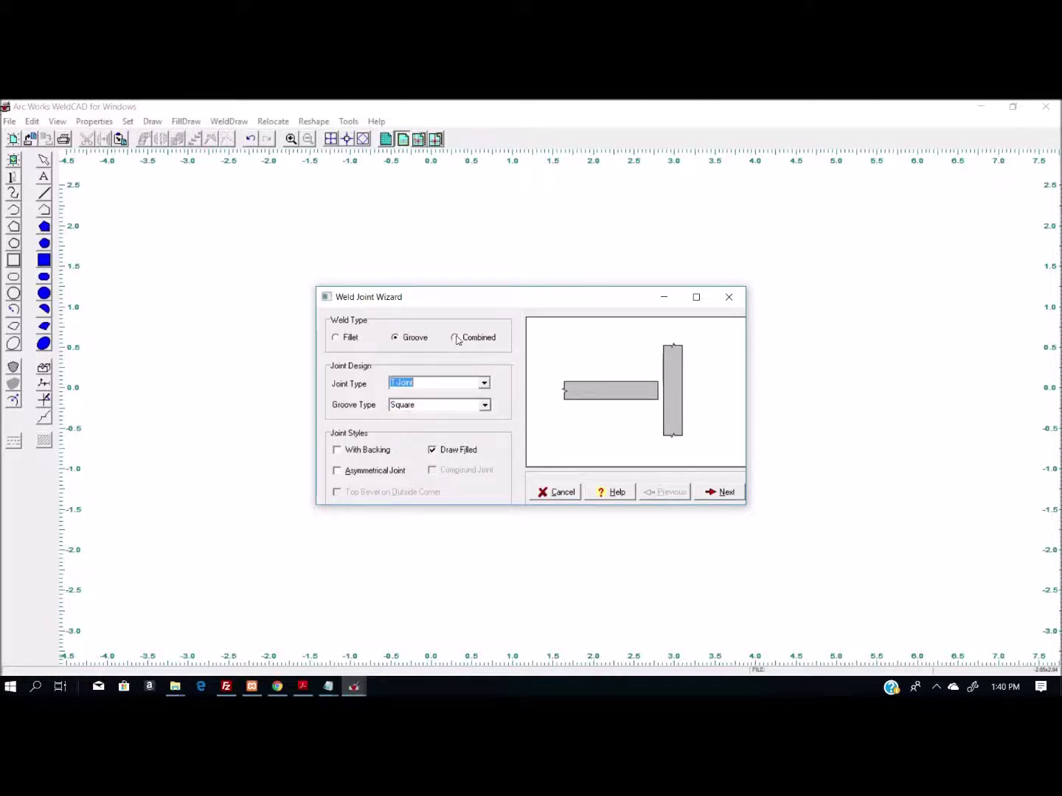
pyautogui.click(485, 383)
pyautogui.click(485, 383)
# - Set the weld to Groove with joint type Butt and groove type Single-Vee
pyautogui.click(396, 338)
pyautogui.click(485, 383)
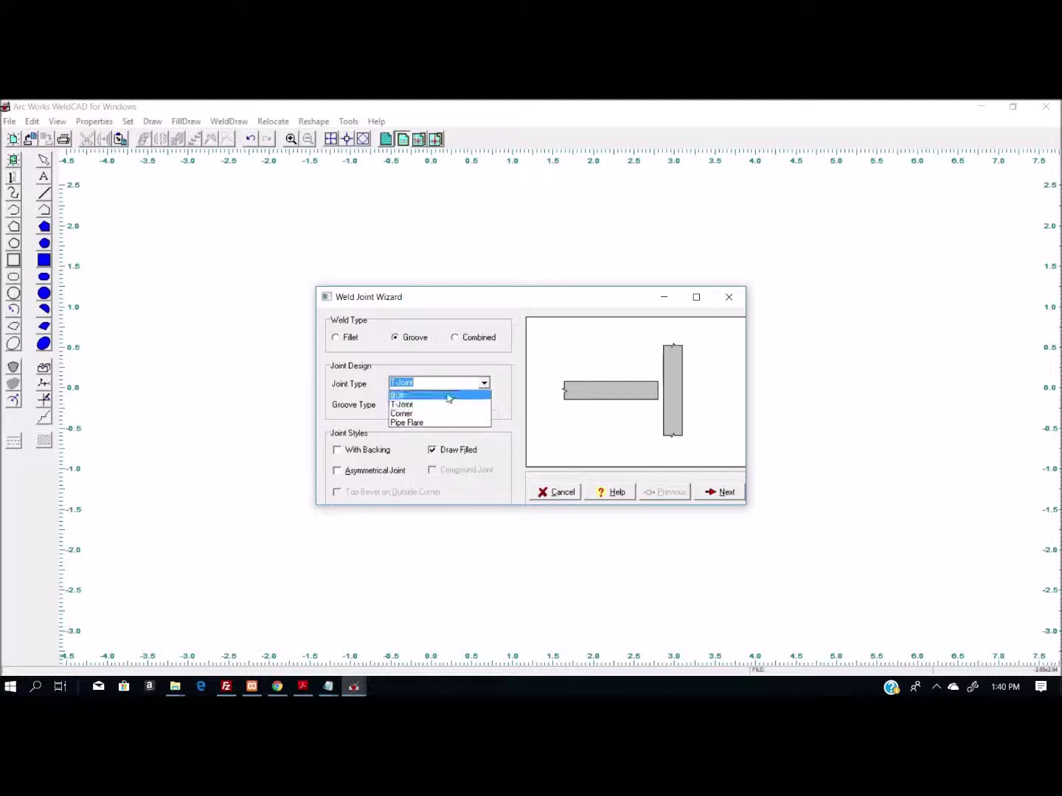
pyautogui.click(451, 396)
pyautogui.click(485, 404)
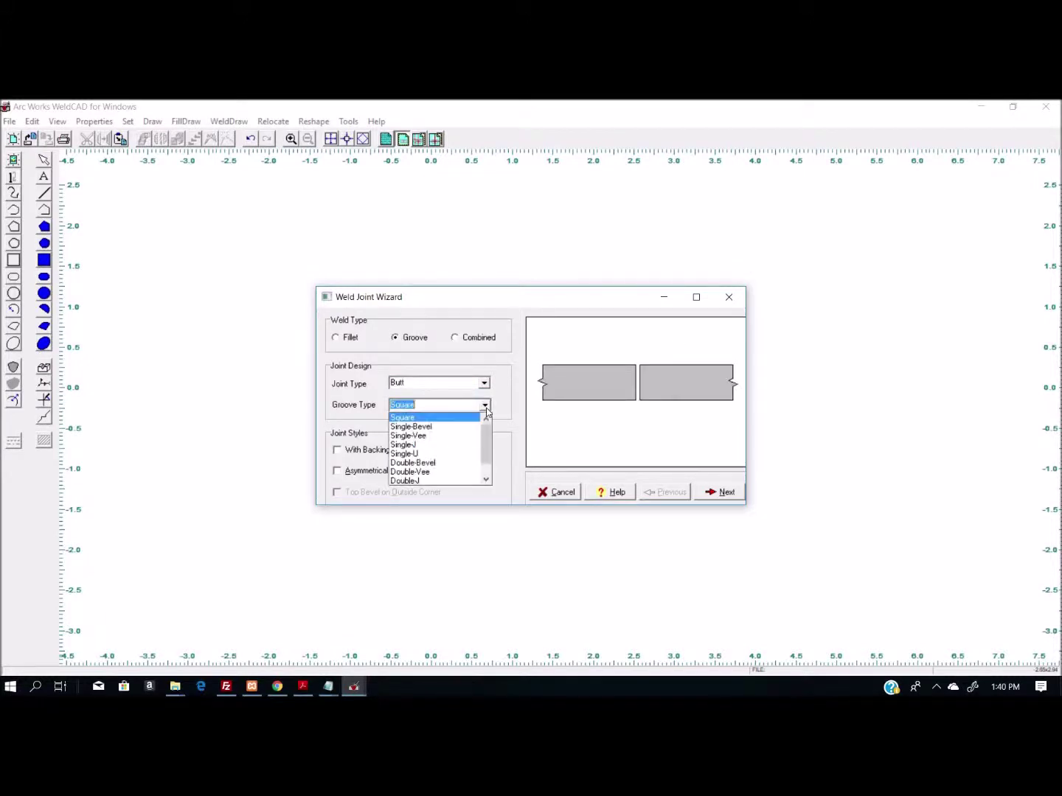
pyautogui.click(447, 436)
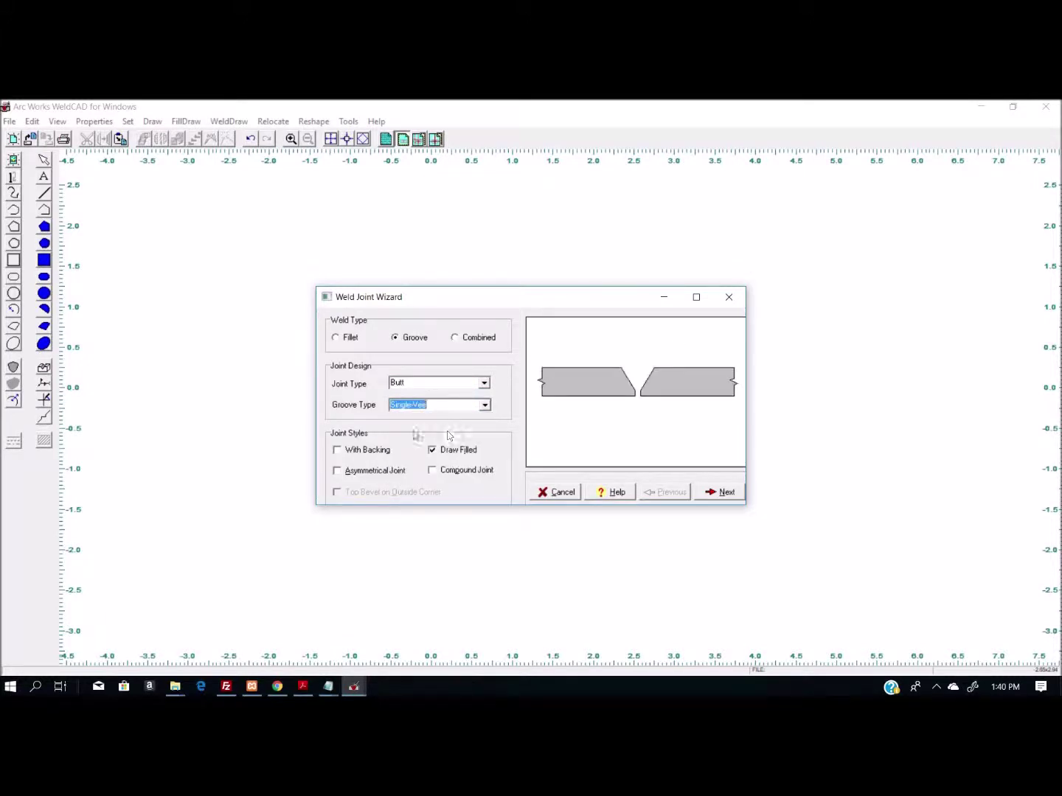
# - Add a backing strip and keep the joint drawn filled after comparing it with outline only
pyautogui.click(338, 451)
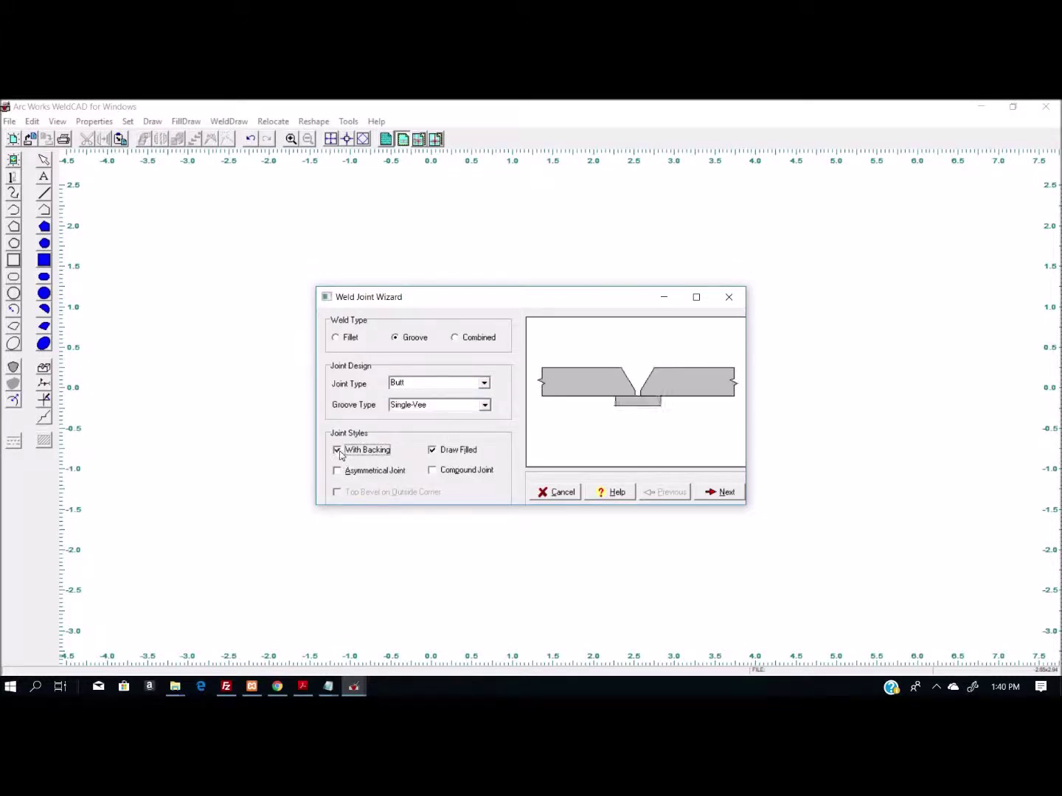
pyautogui.click(433, 452)
pyautogui.click(433, 452)
pyautogui.click(433, 452)
pyautogui.click(433, 451)
pyautogui.click(433, 451)
# - Try the asymmetrical and compound groove options, then revert to symmetrical, non-compound
pyautogui.click(344, 472)
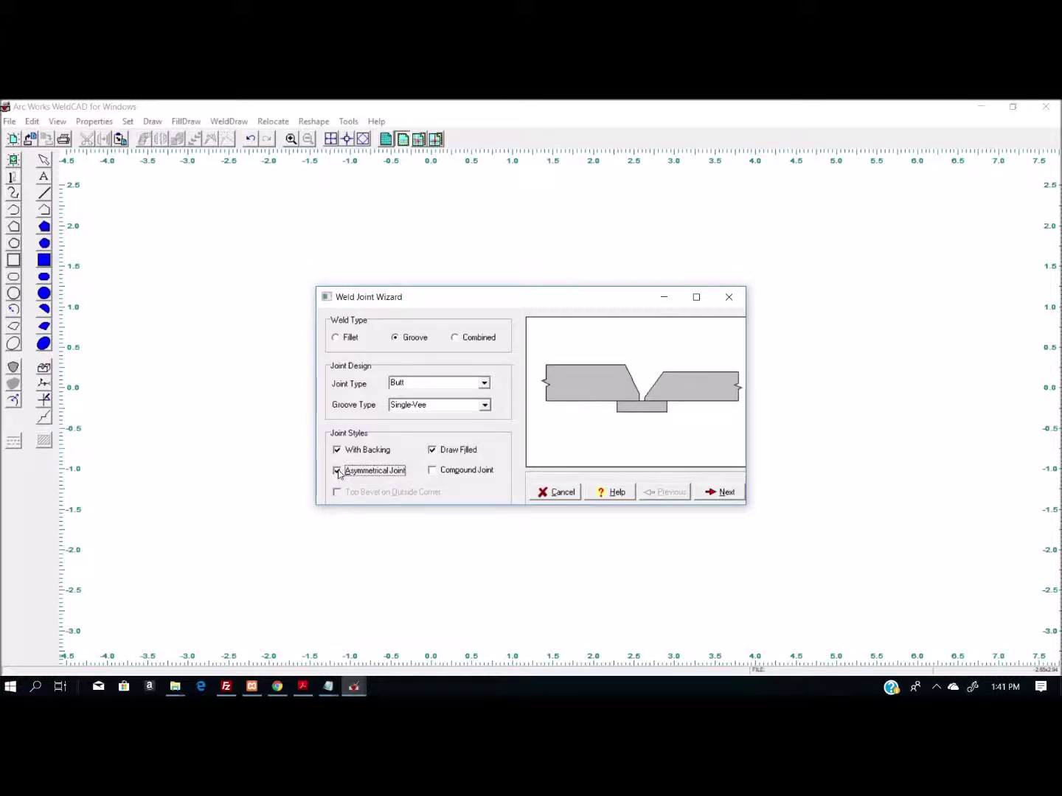
pyautogui.click(338, 472)
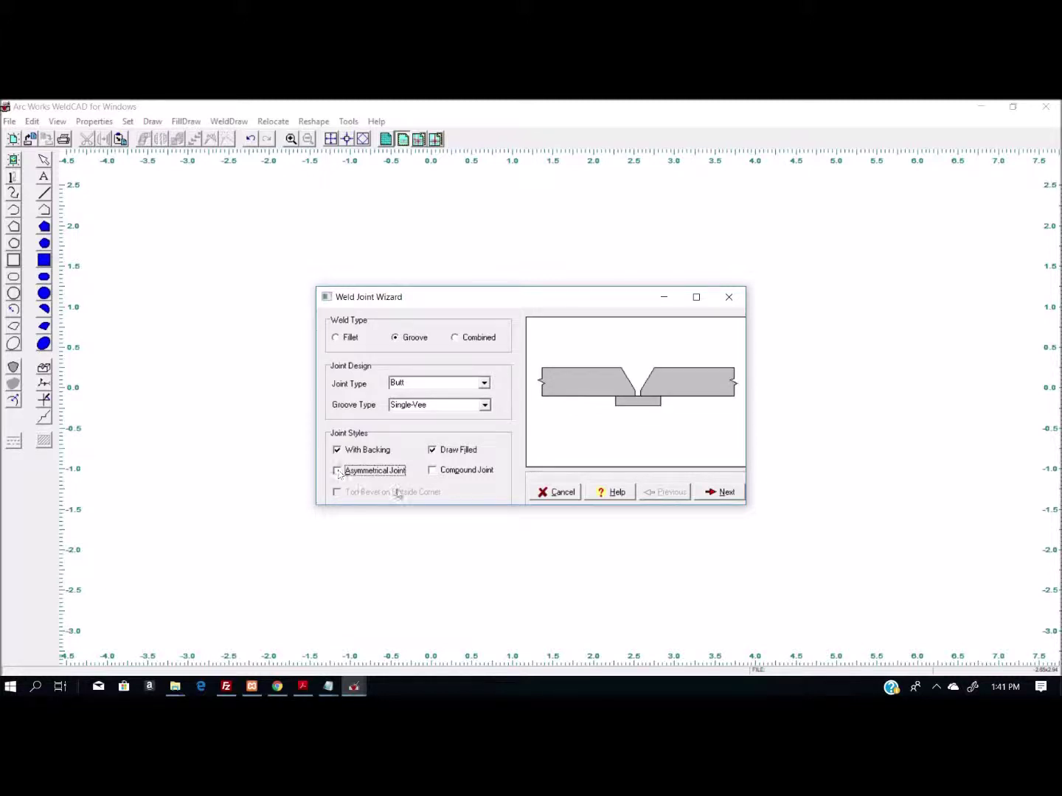
pyautogui.click(433, 472)
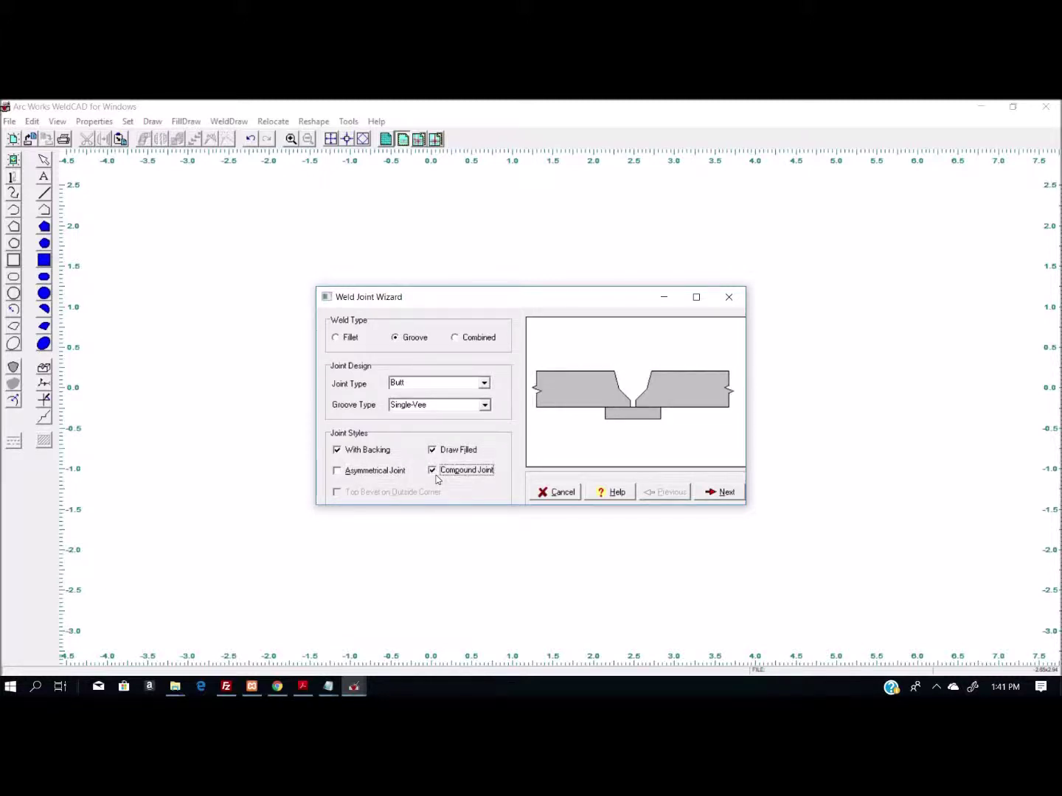
pyautogui.click(436, 474)
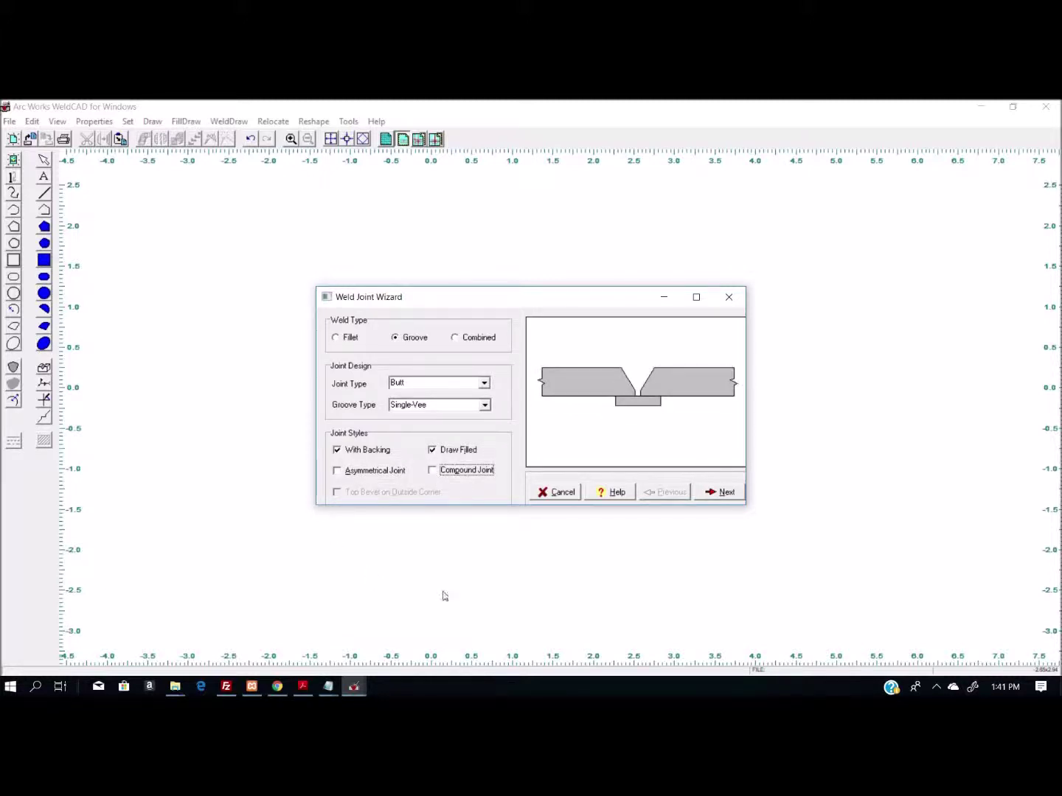
# - Review the Joint Dimensions values (0.5 thickness, 0.25 root opening, 60° bevel) and continue to the pass options
pyautogui.click(720, 493)
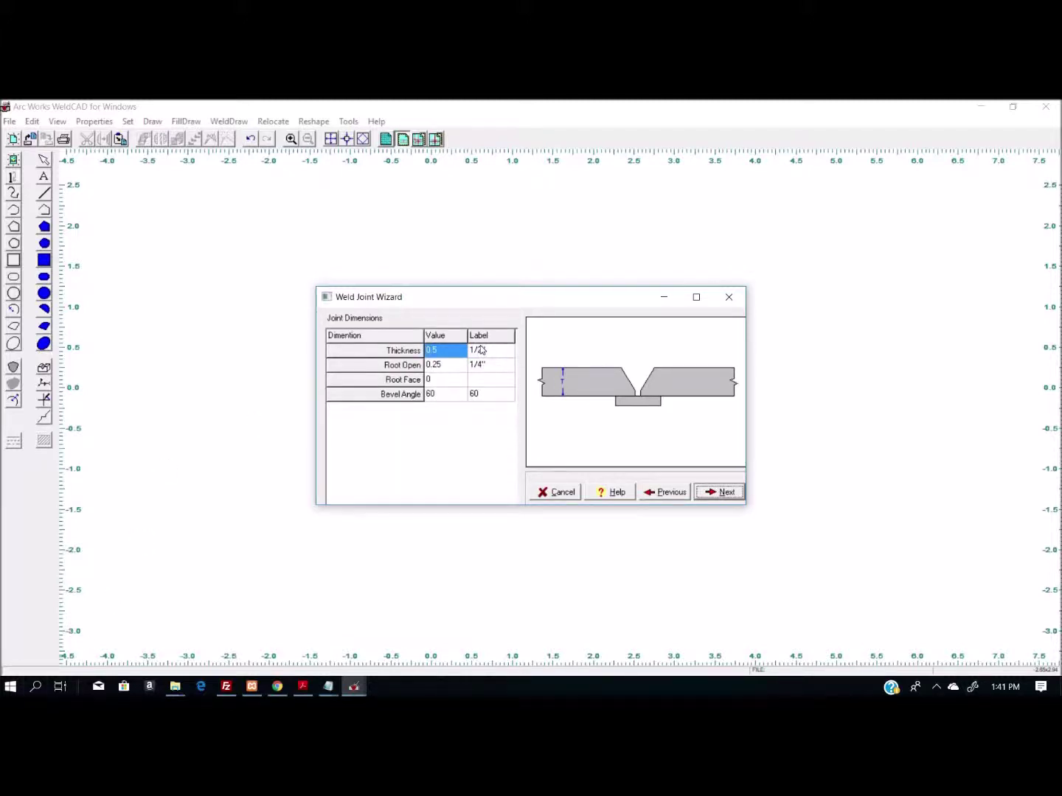
pyautogui.click(433, 383)
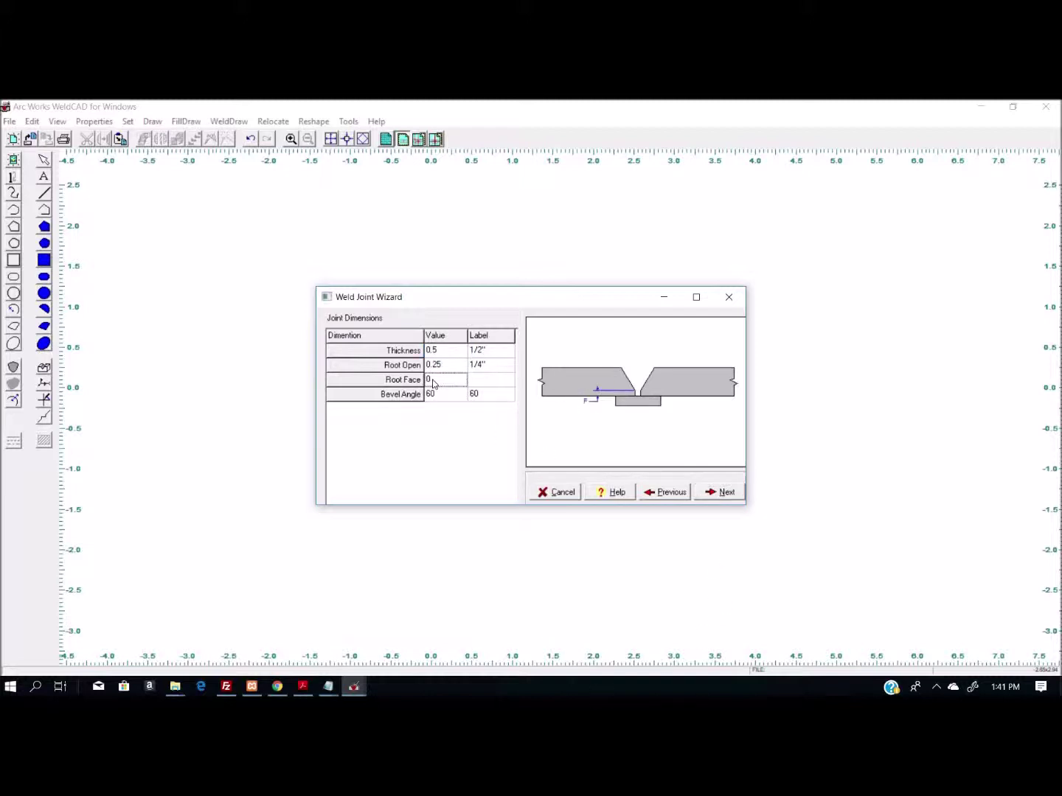
pyautogui.click(491, 381)
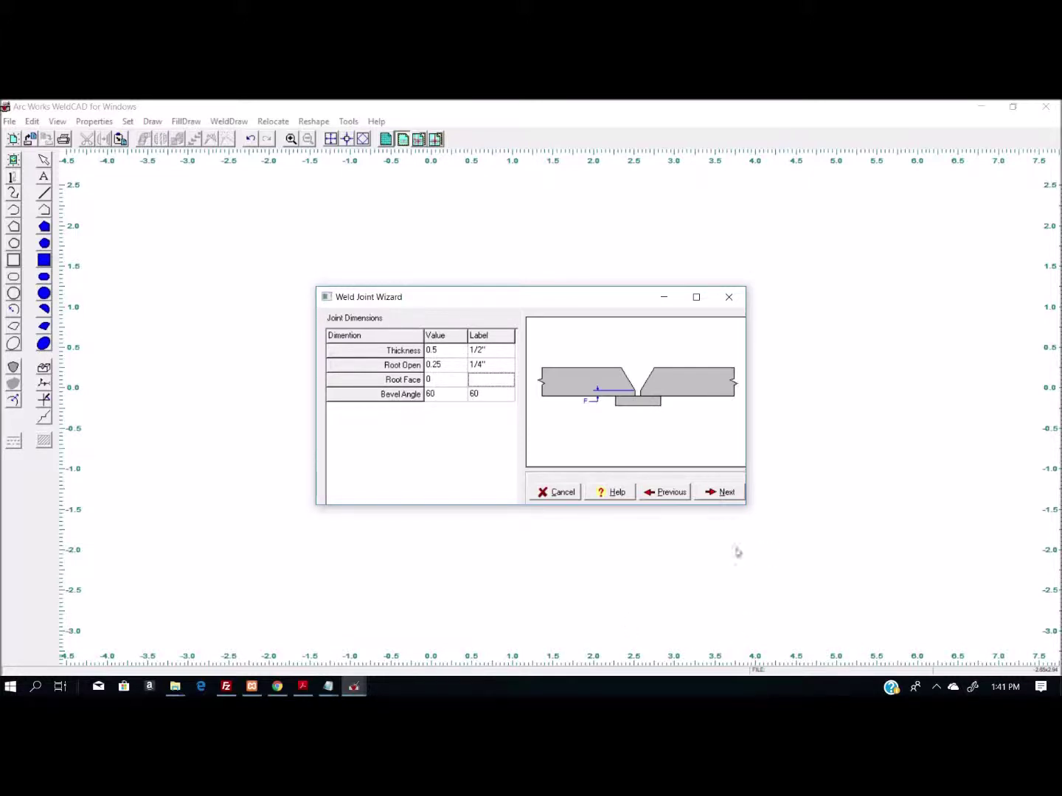
pyautogui.click(722, 492)
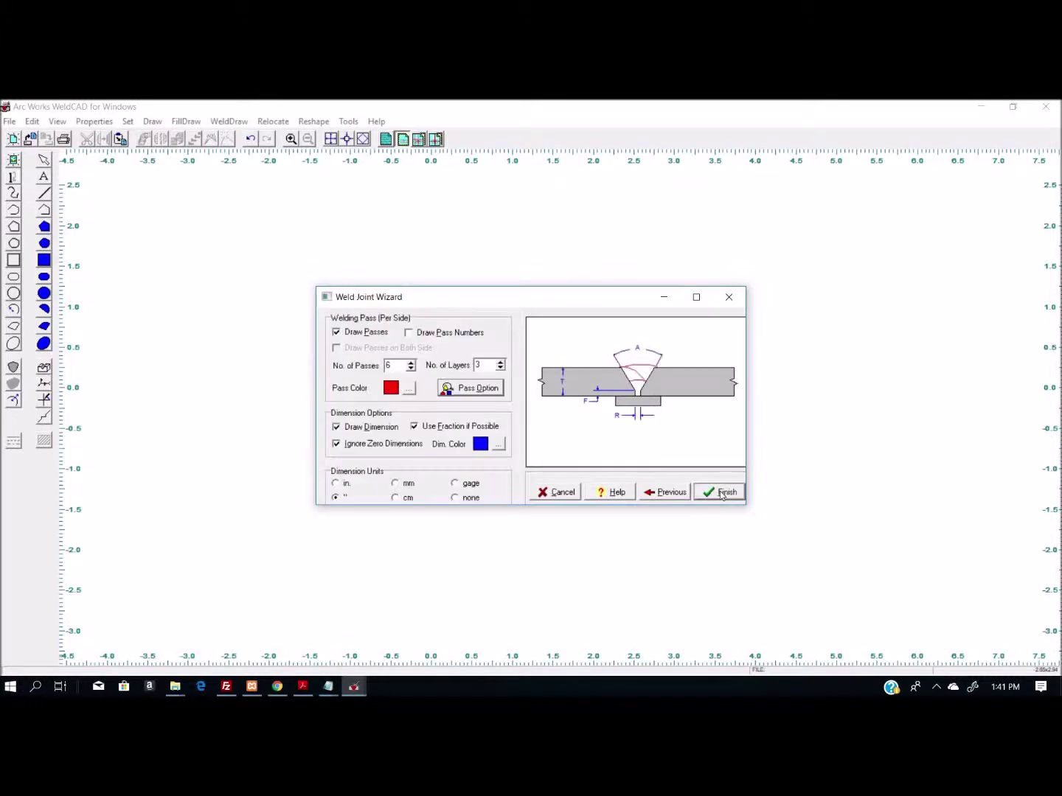
# - Keep weld passes drawn without numbers and accept the Pass Option passes-per-layer settings
pyautogui.click(339, 334)
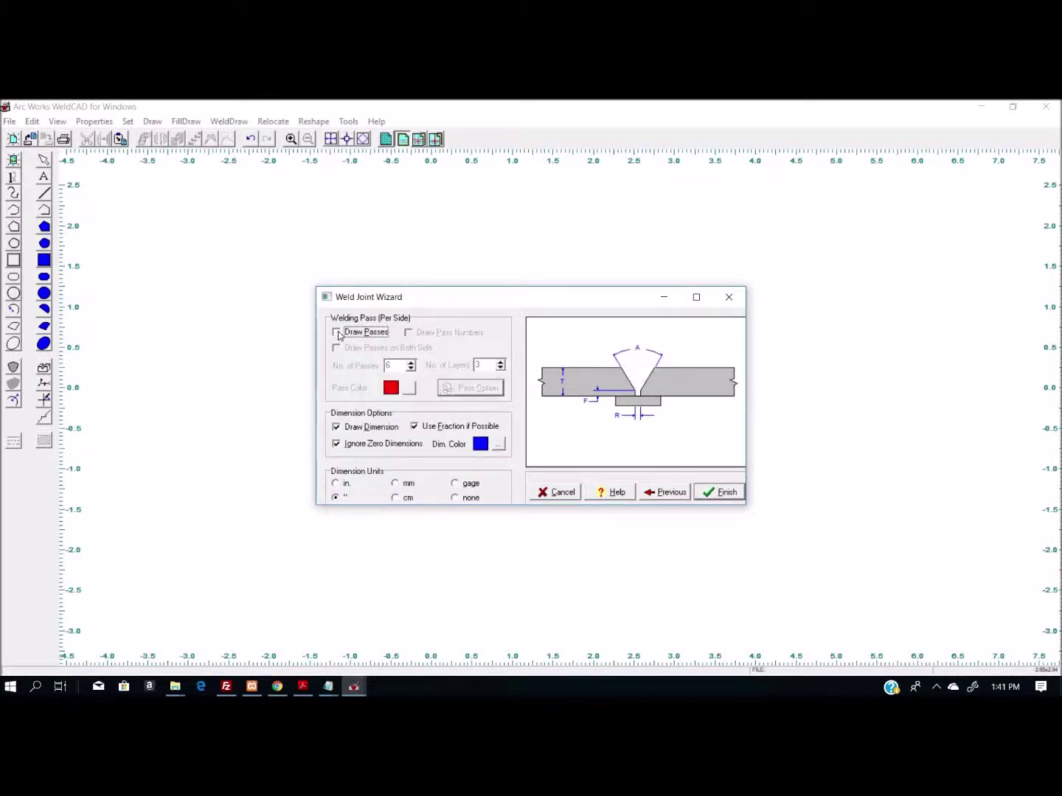
pyautogui.click(338, 334)
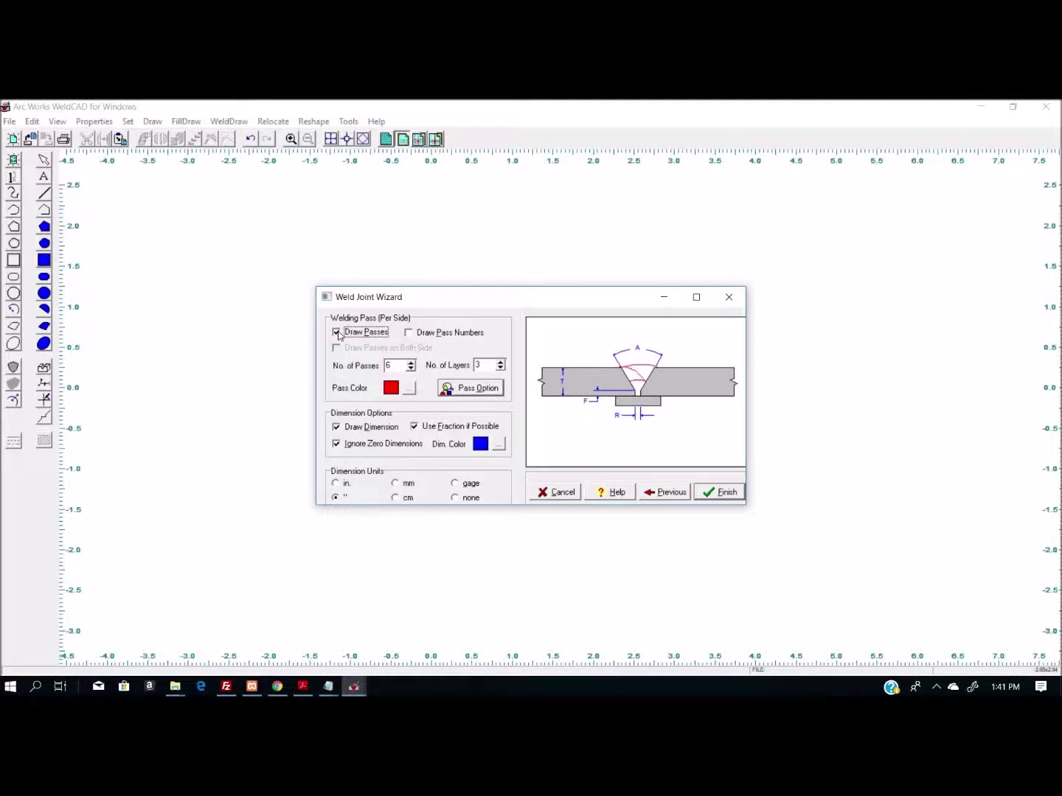
pyautogui.click(414, 338)
pyautogui.click(410, 334)
pyautogui.click(473, 389)
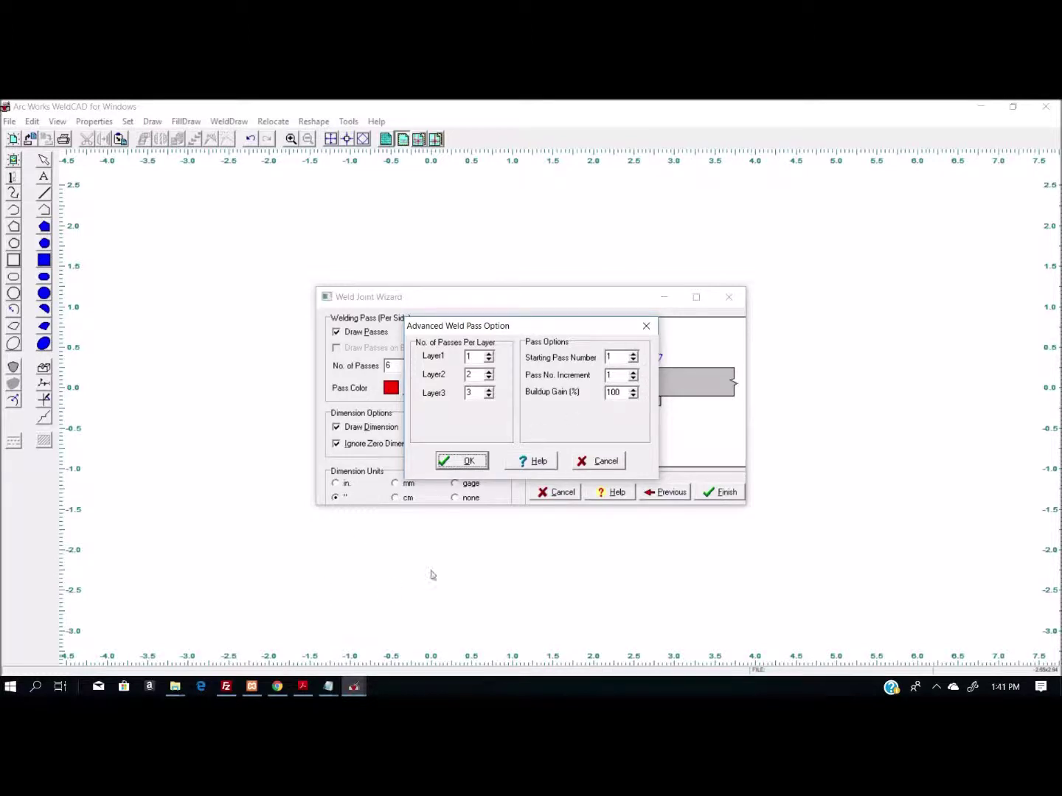
pyautogui.click(466, 462)
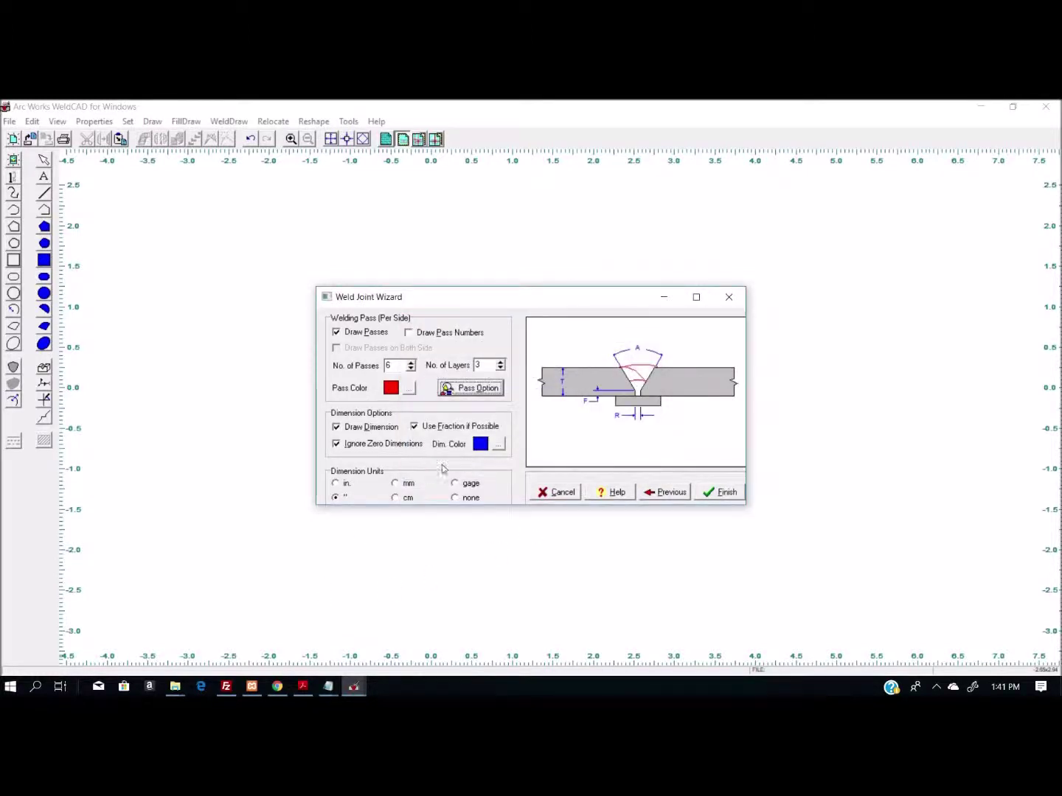
# - Keep dimensions on, uncheck Ignore Zero Dimensions, finish, and place the joint on the sheet
pyautogui.click(337, 429)
pyautogui.click(337, 428)
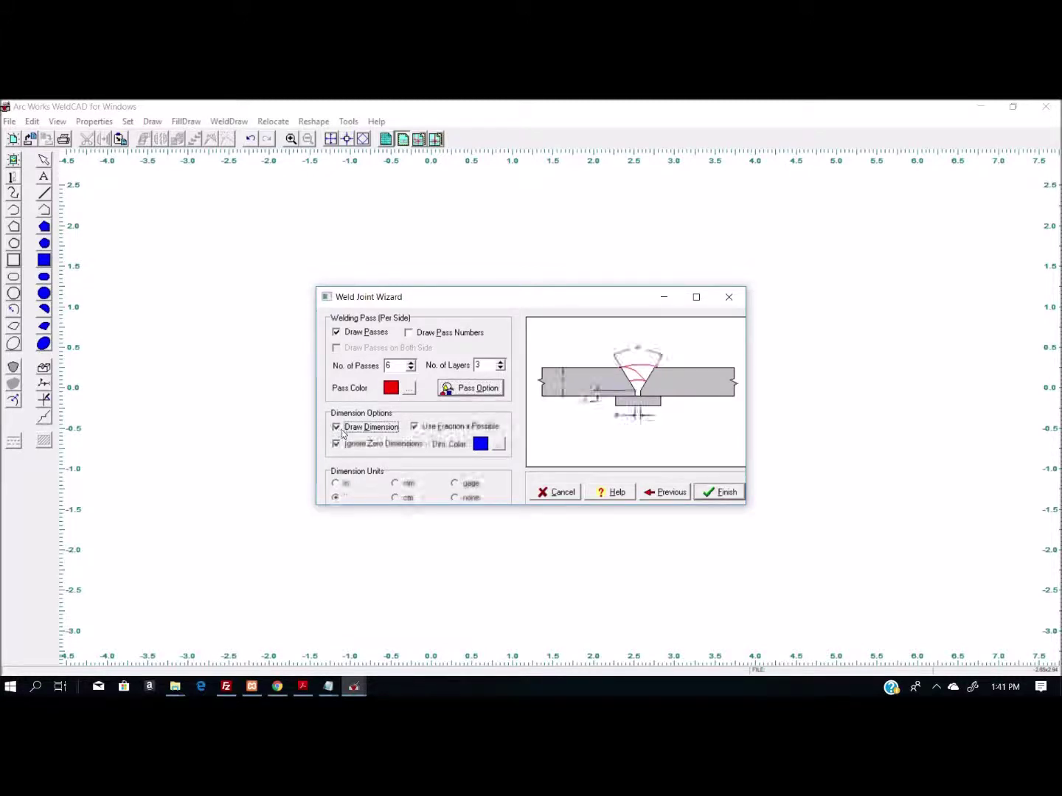
pyautogui.click(420, 428)
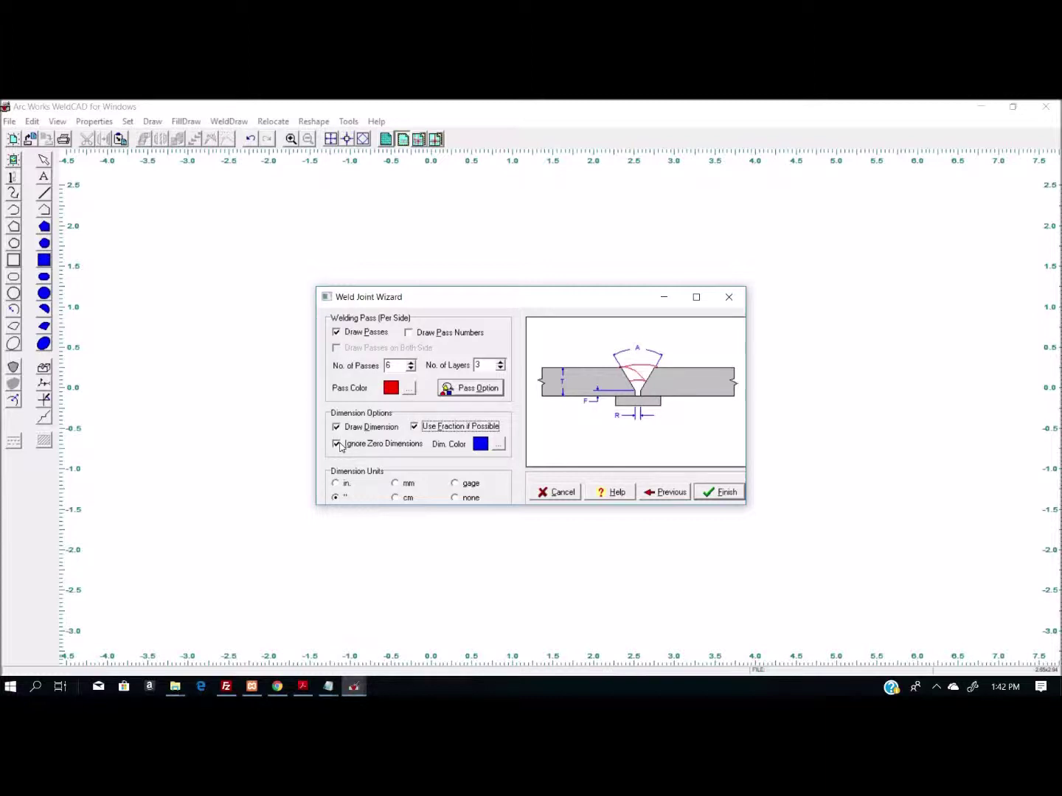
pyautogui.click(338, 445)
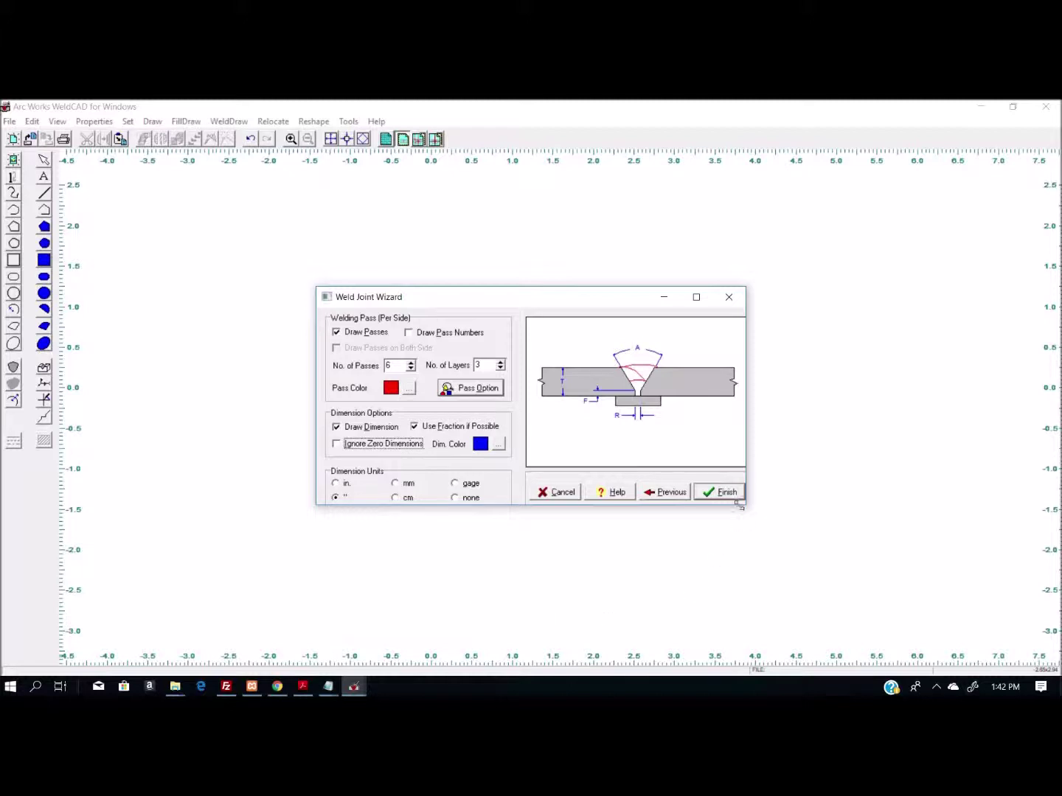
pyautogui.click(720, 493)
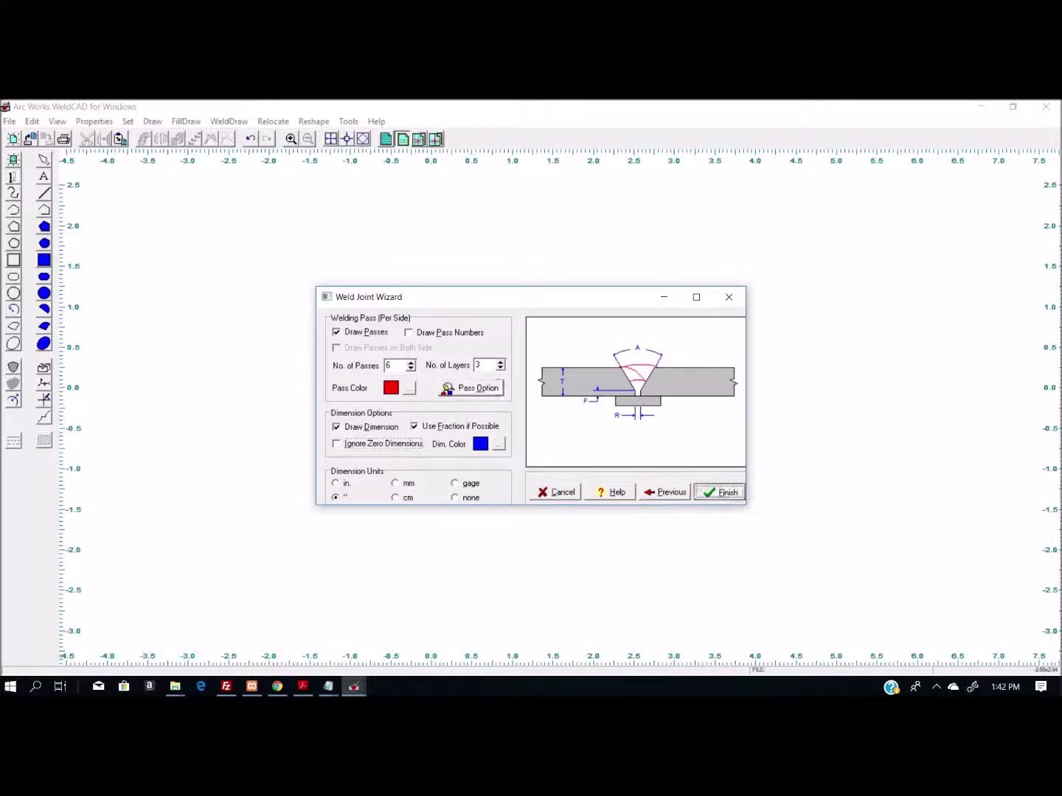
pyautogui.click(375, 267)
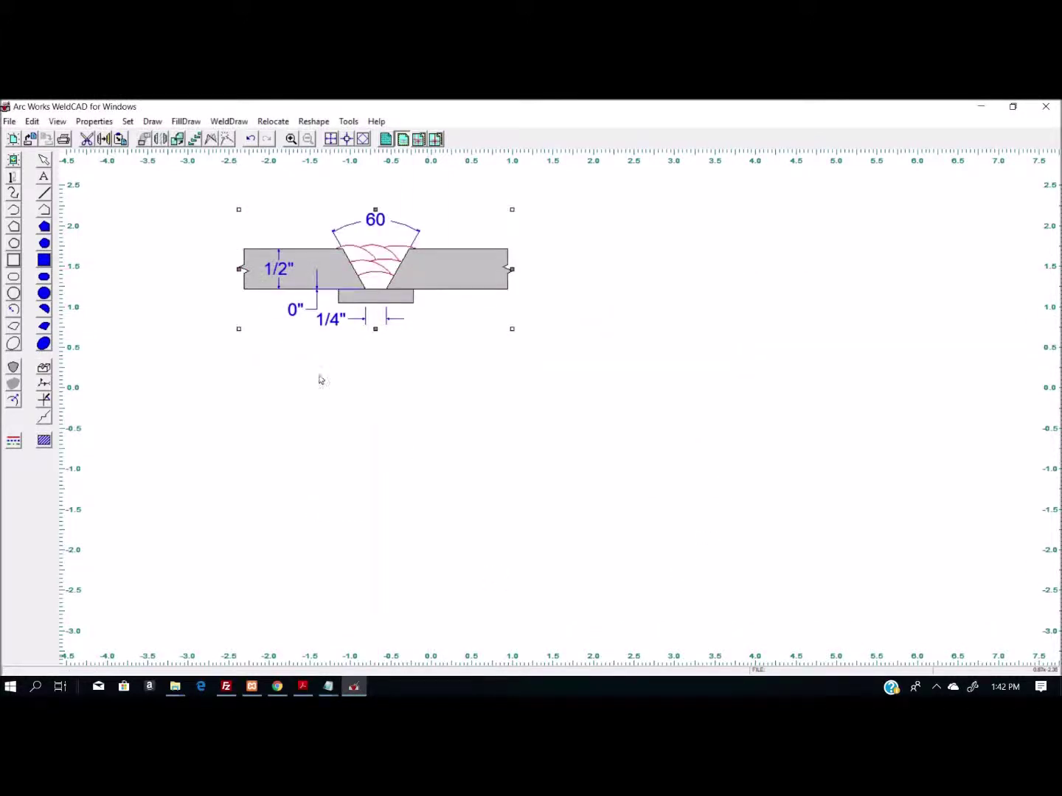
# - Re-edit the placed joint and turn on Ignore Zero Dimensions to drop the 0" root-face label
pyautogui.click(127, 459)
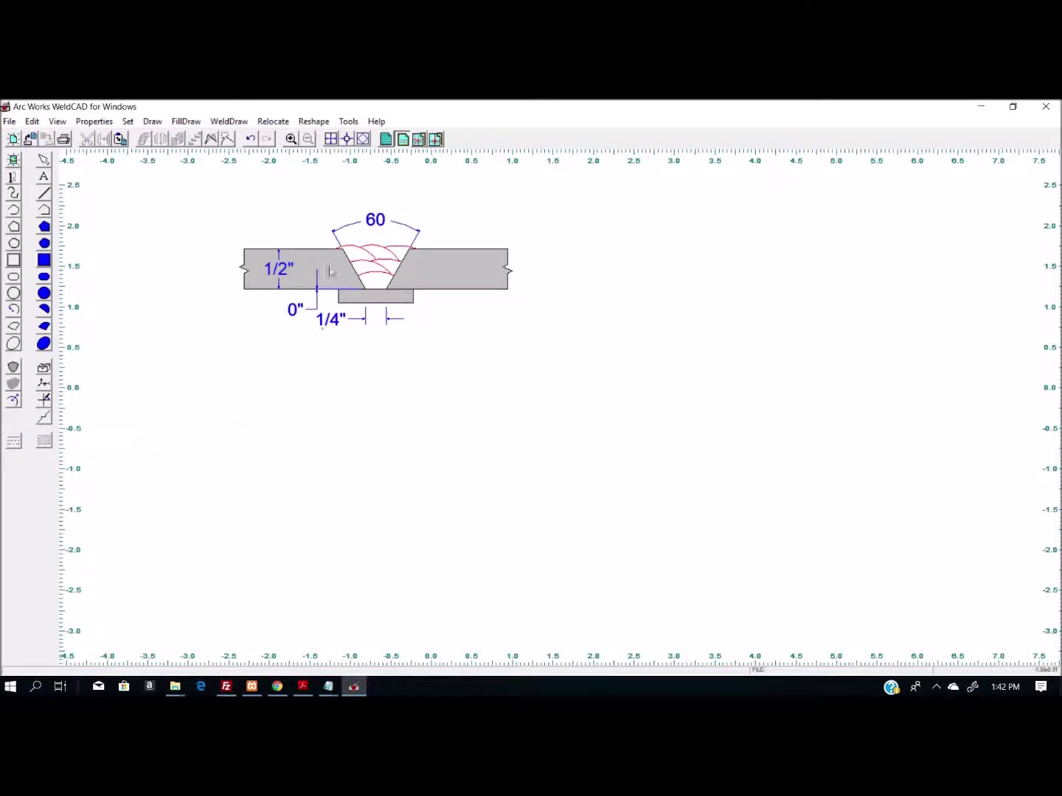
pyautogui.doubleClick(330, 272)
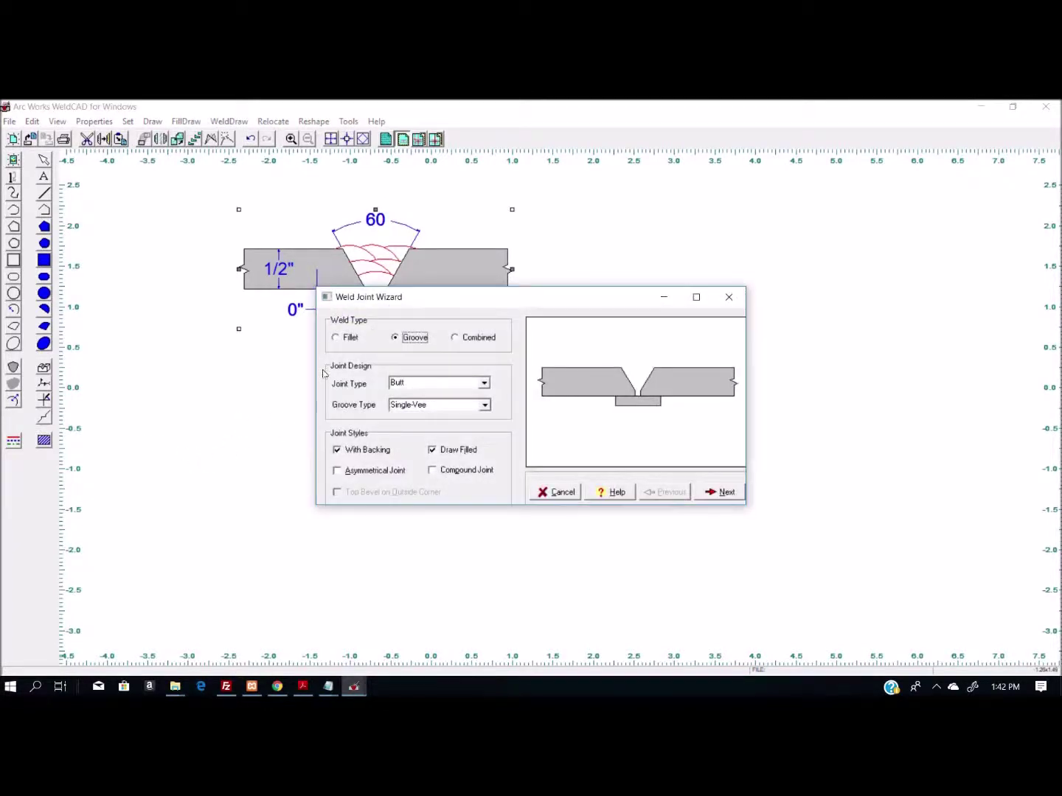
pyautogui.click(727, 493)
pyautogui.click(727, 493)
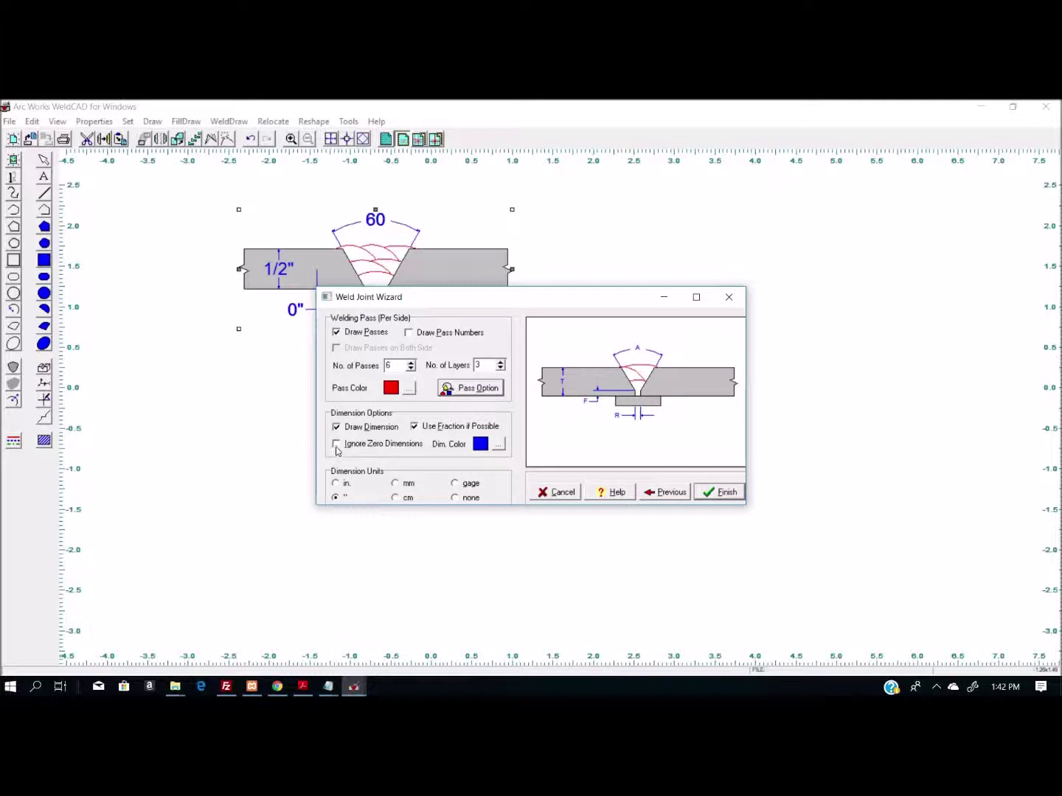
pyautogui.click(336, 446)
pyautogui.click(728, 500)
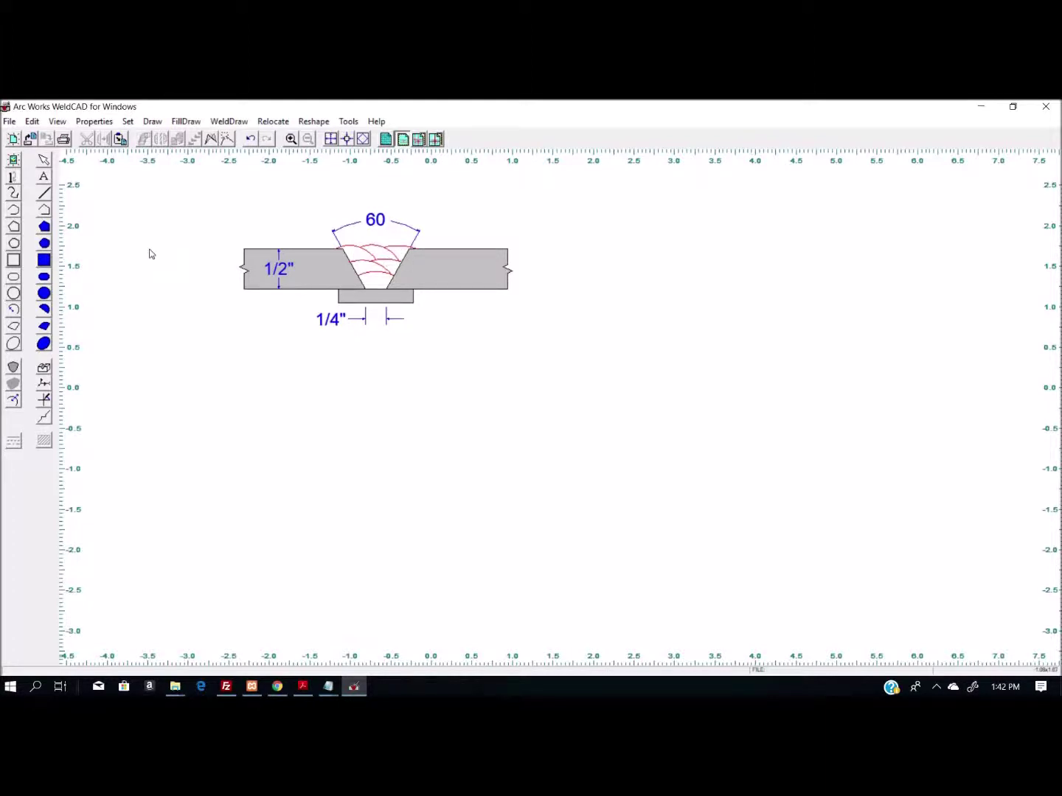
pyautogui.click(11, 122)
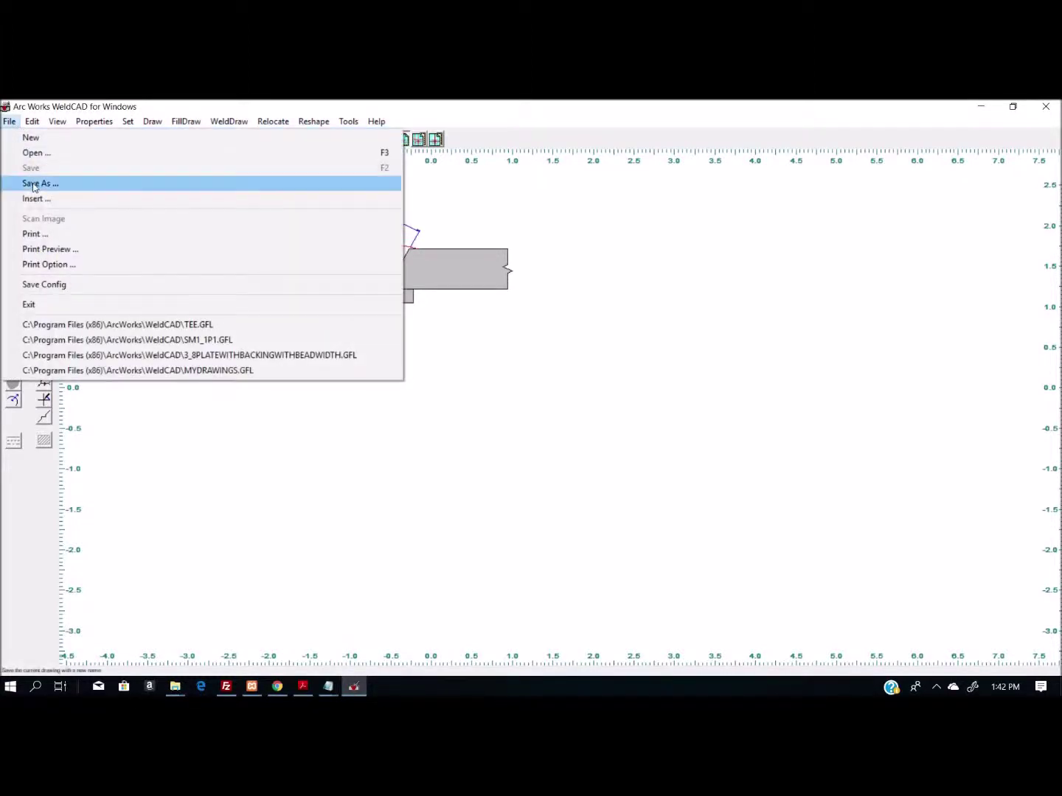
pyautogui.click(33, 185)
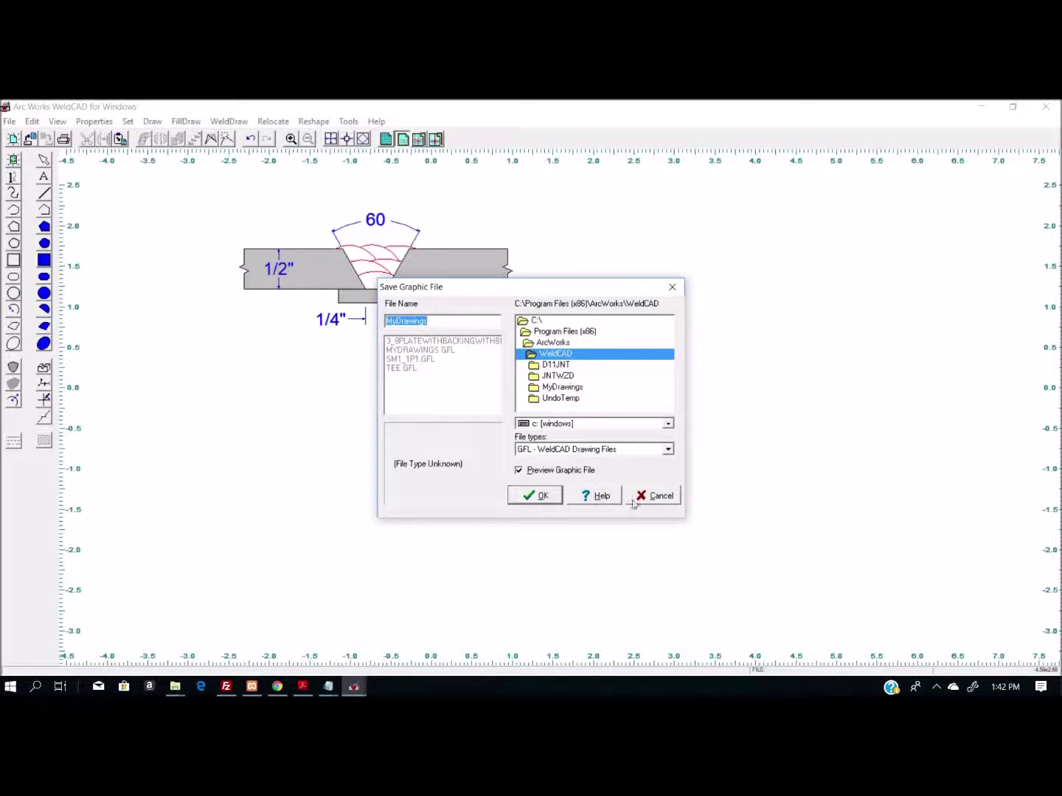
pyautogui.click(648, 497)
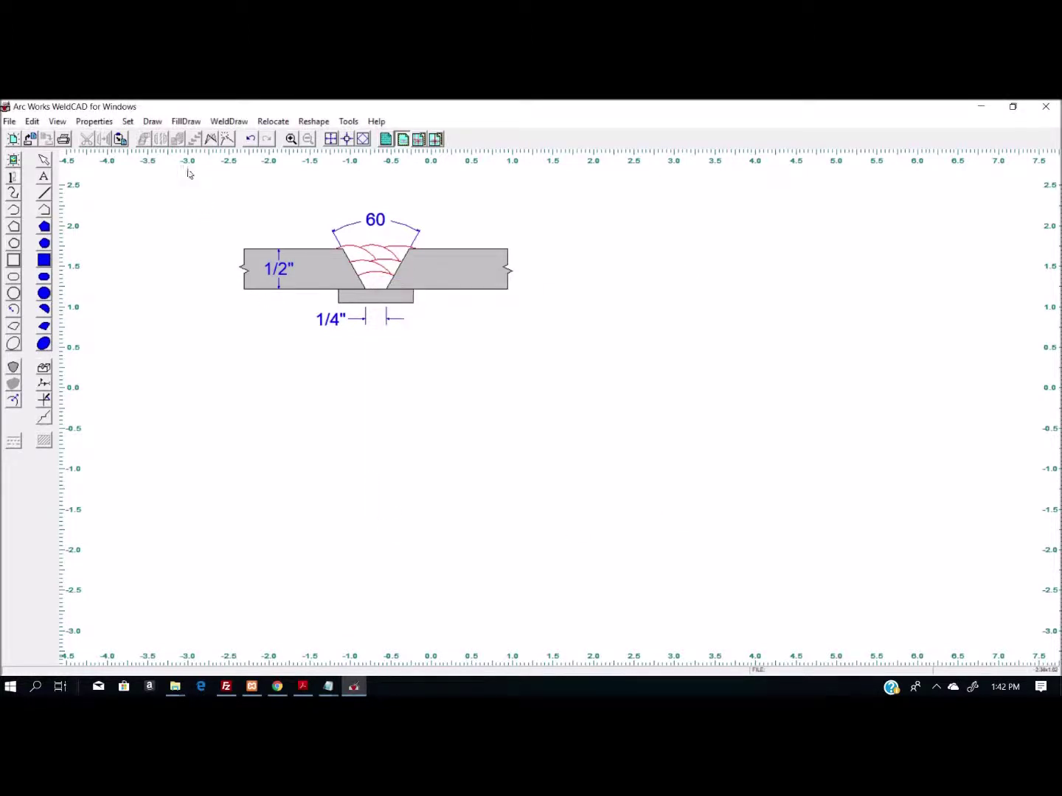
pyautogui.moveTo(188, 171); pyautogui.dragTo(610, 427)
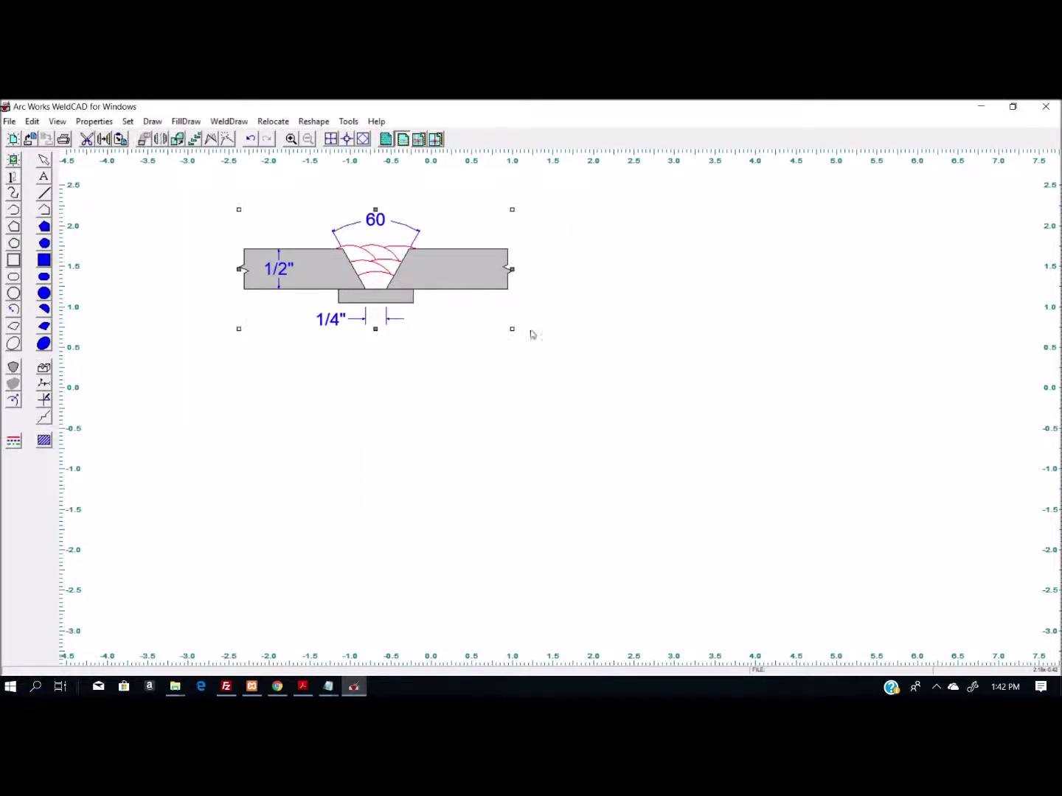
# - Copy the selected weld joint drawing and bring up the WPS form PDF
pyautogui.rightClick(456, 260)
pyautogui.click(492, 359)
pyautogui.click(306, 688)
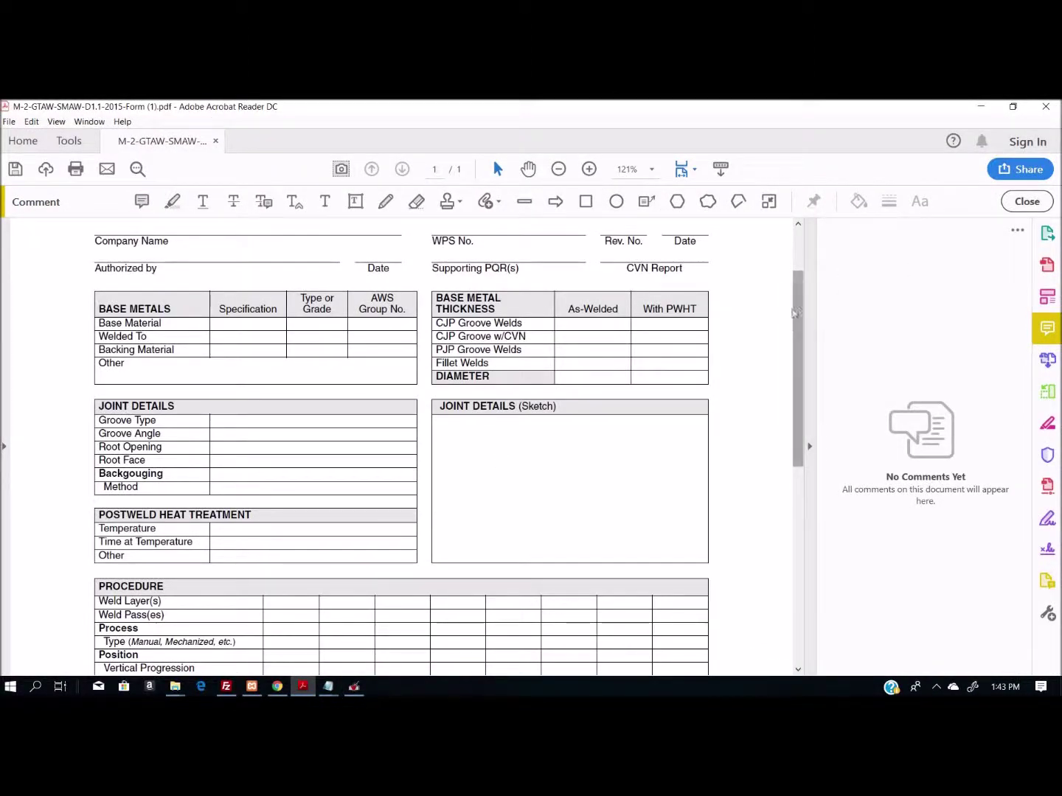
# - Paste the weld joint drawing onto the WPS form with Edit > Paste and select it
pyautogui.scroll(3, 755, 244)
pyautogui.scroll(-3, 753, 308)
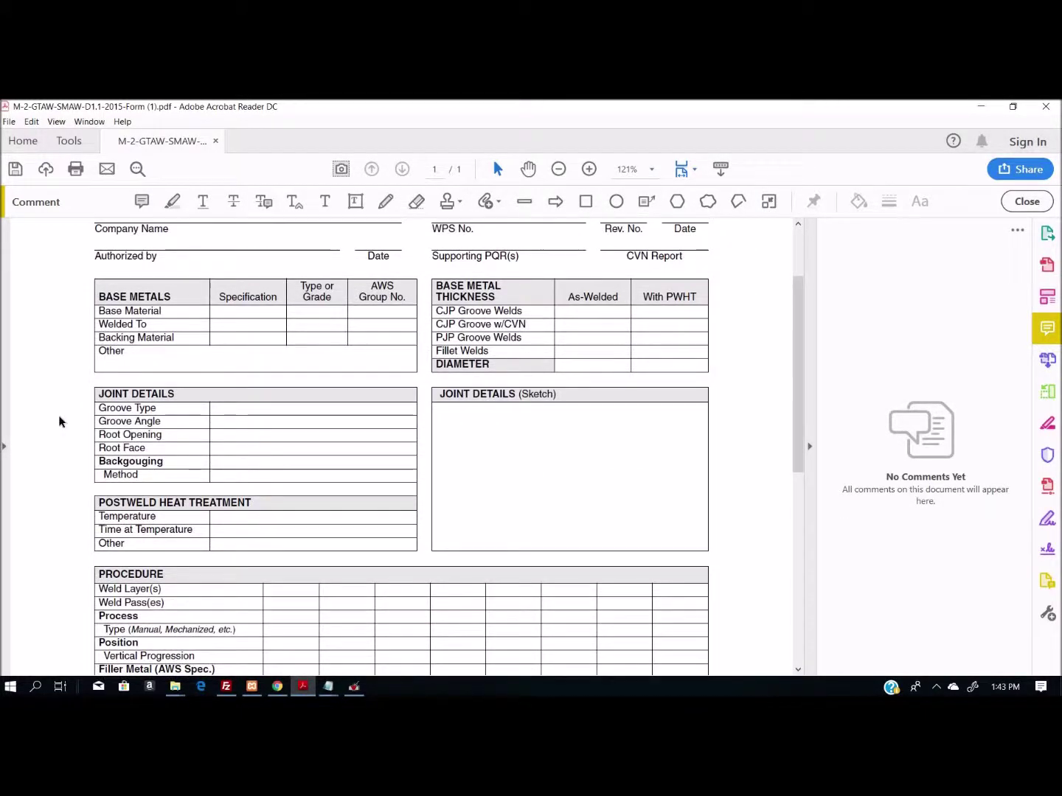
pyautogui.click(31, 123)
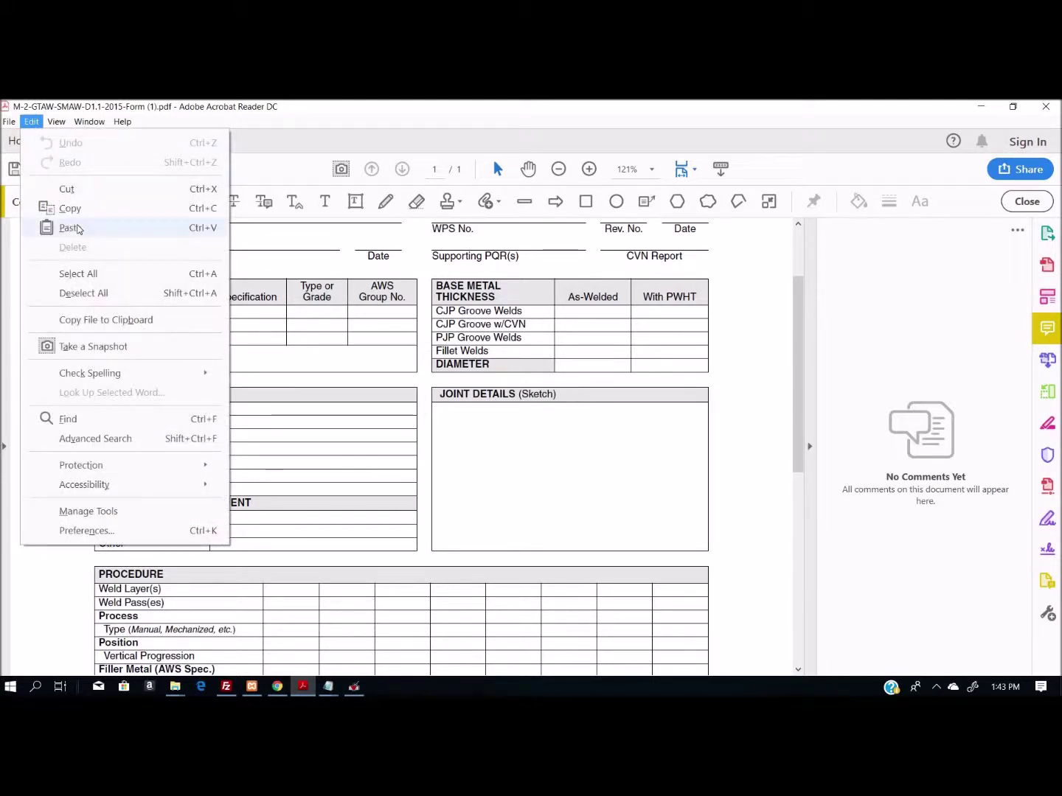
pyautogui.click(77, 228)
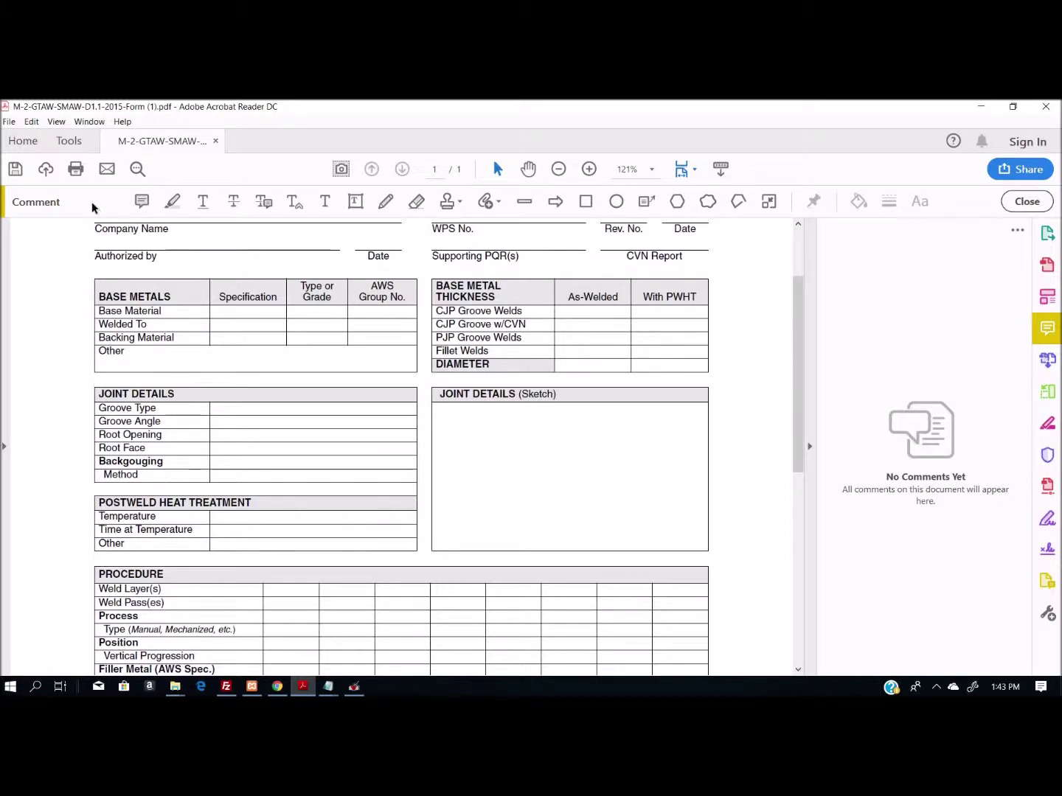
pyautogui.click(31, 122)
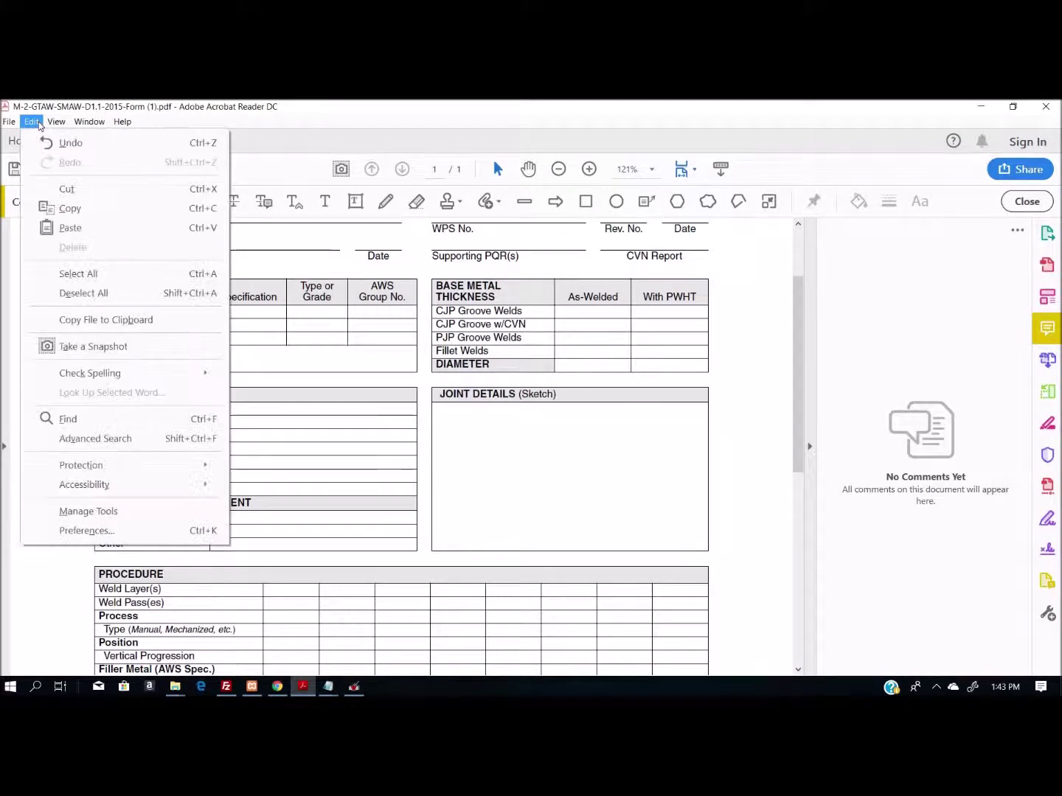
pyautogui.click(71, 229)
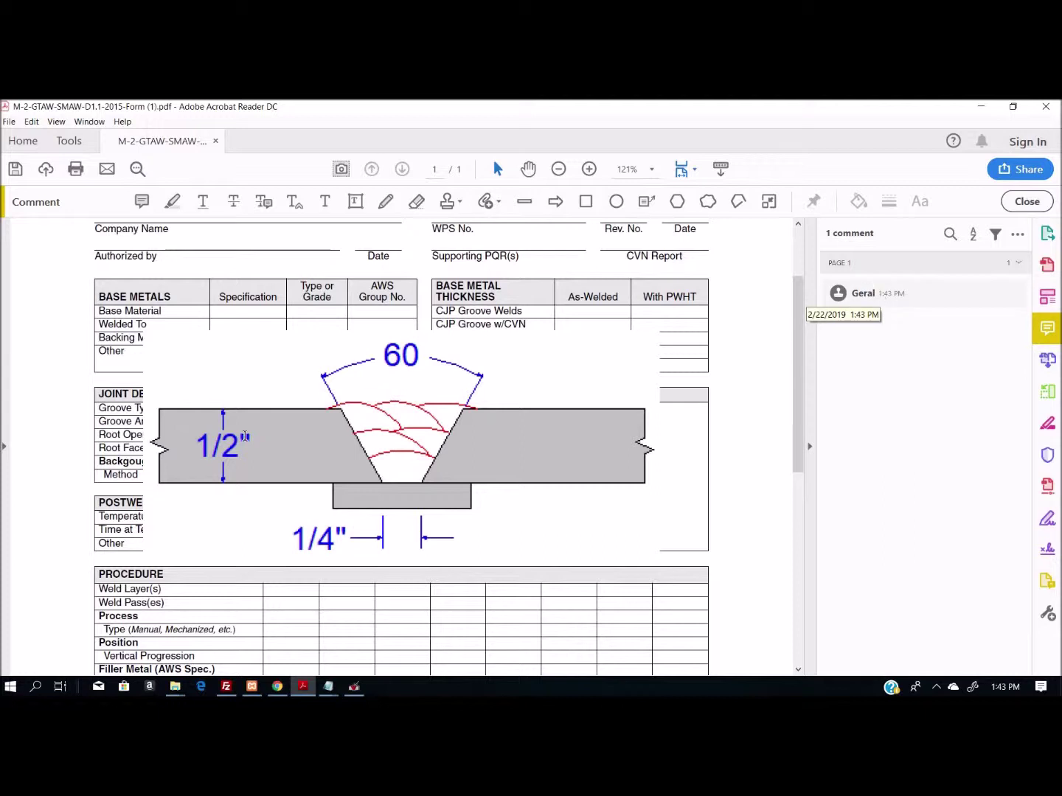
pyautogui.click(539, 376)
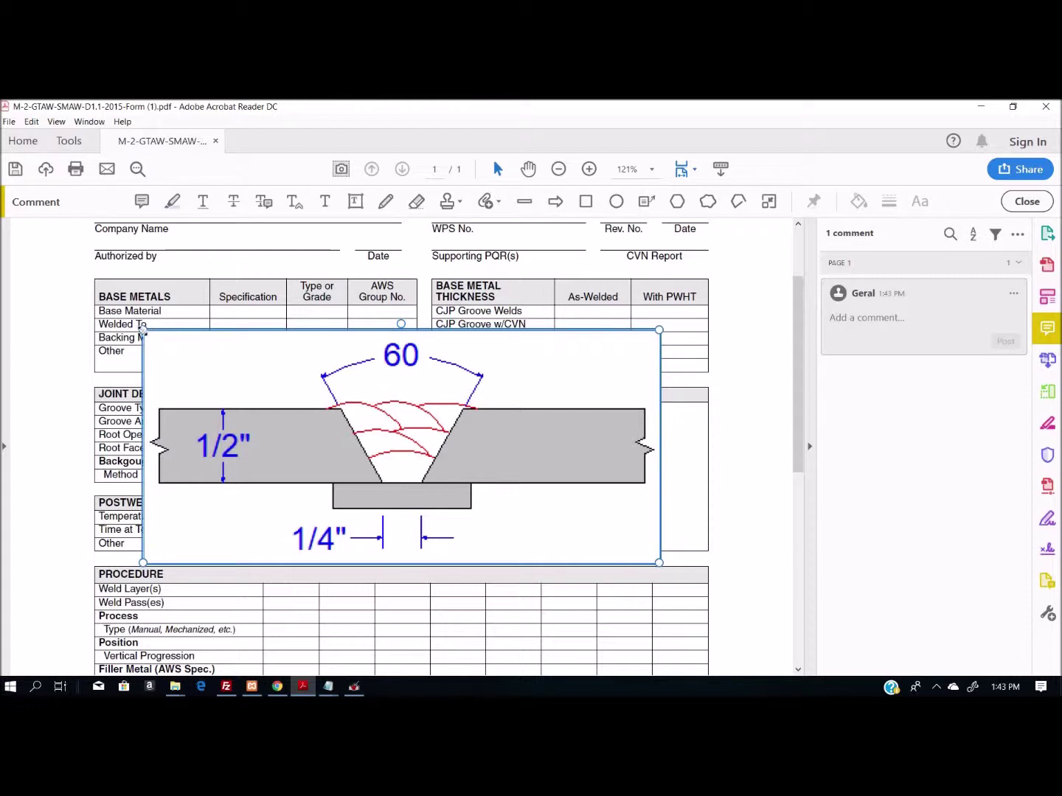
# - Shrink the pasted drawing, move it into the JOINT DETAILS (Sketch) box, and type 'Text'
pyautogui.moveTo(144, 331); pyautogui.dragTo(407, 449)
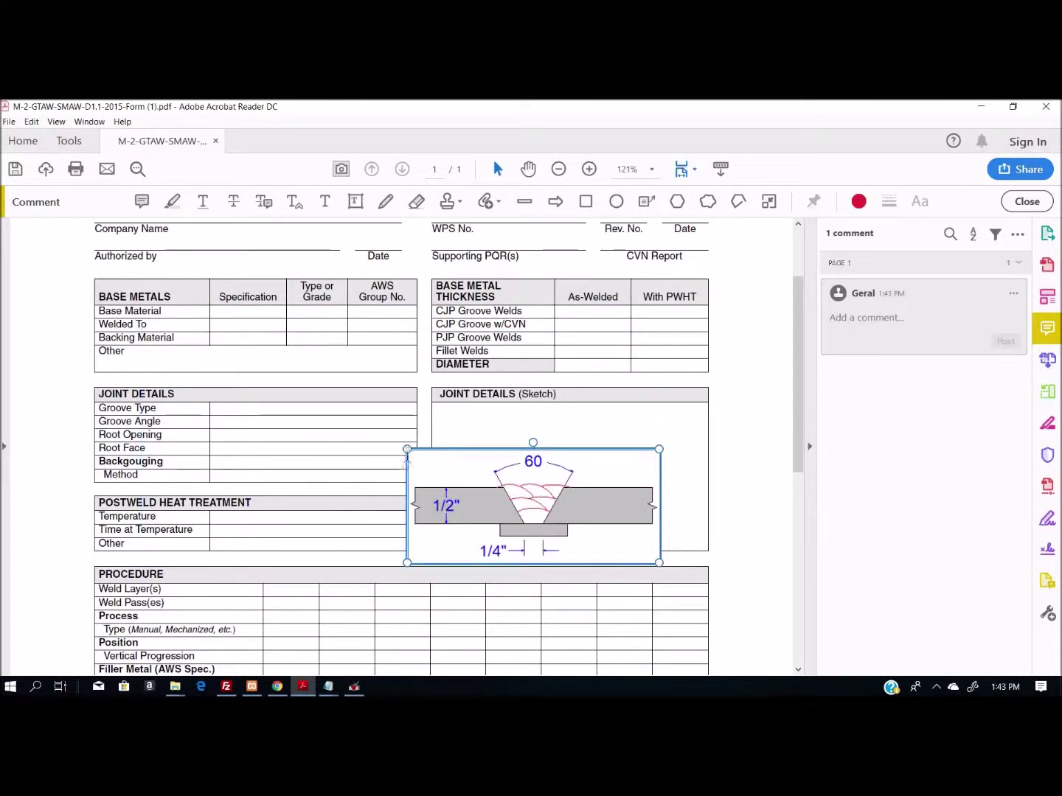
pyautogui.moveTo(443, 450)
pyautogui.mouseDown()
pyautogui.moveTo(460, 422)
pyautogui.moveTo(487, 418)
pyautogui.mouseUp()
pyautogui.click(688, 436)
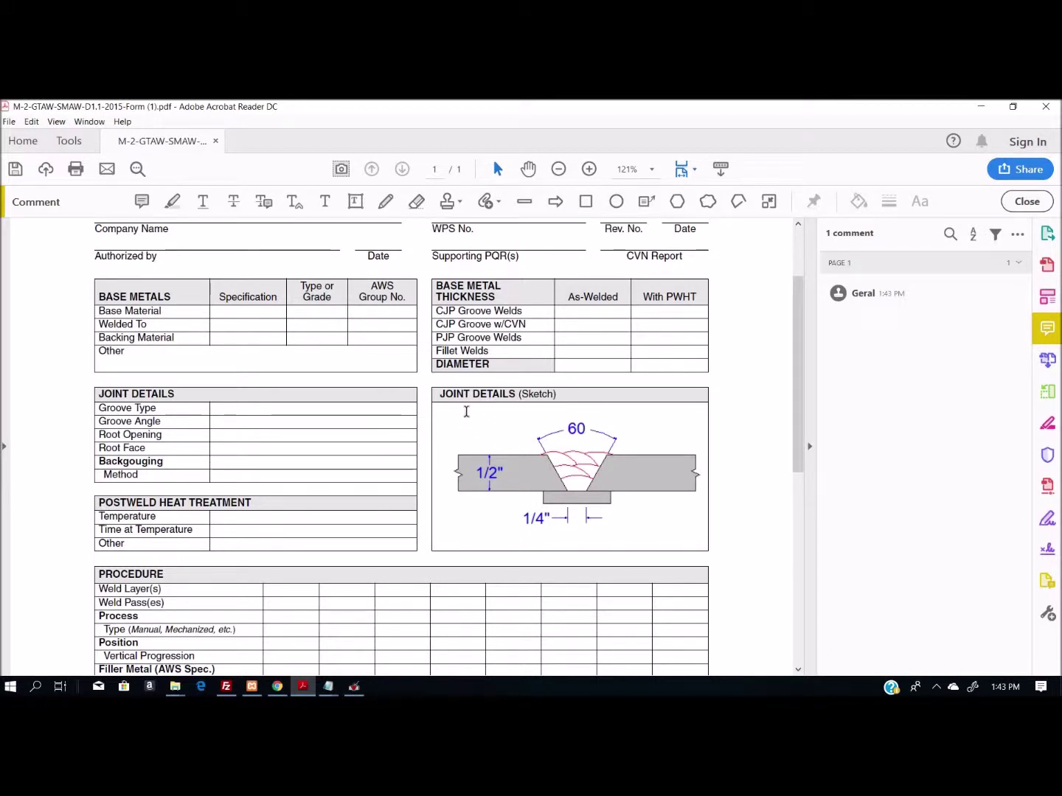
pyautogui.write('Text')
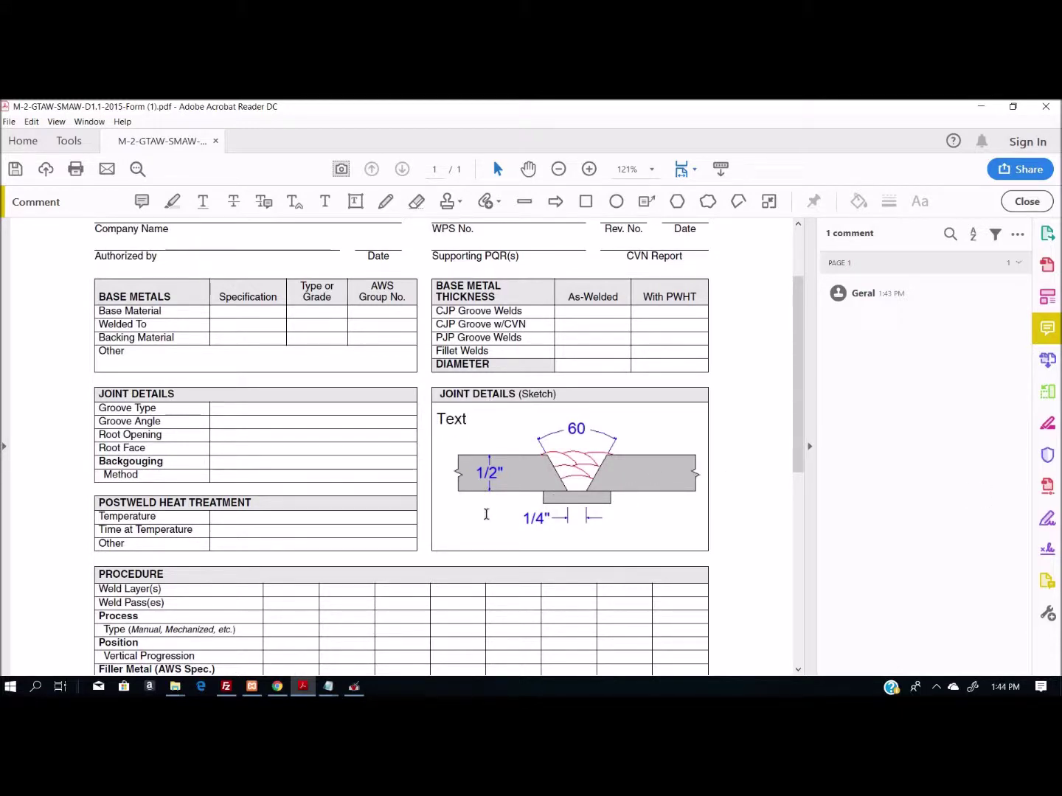
pyautogui.click(874, 295)
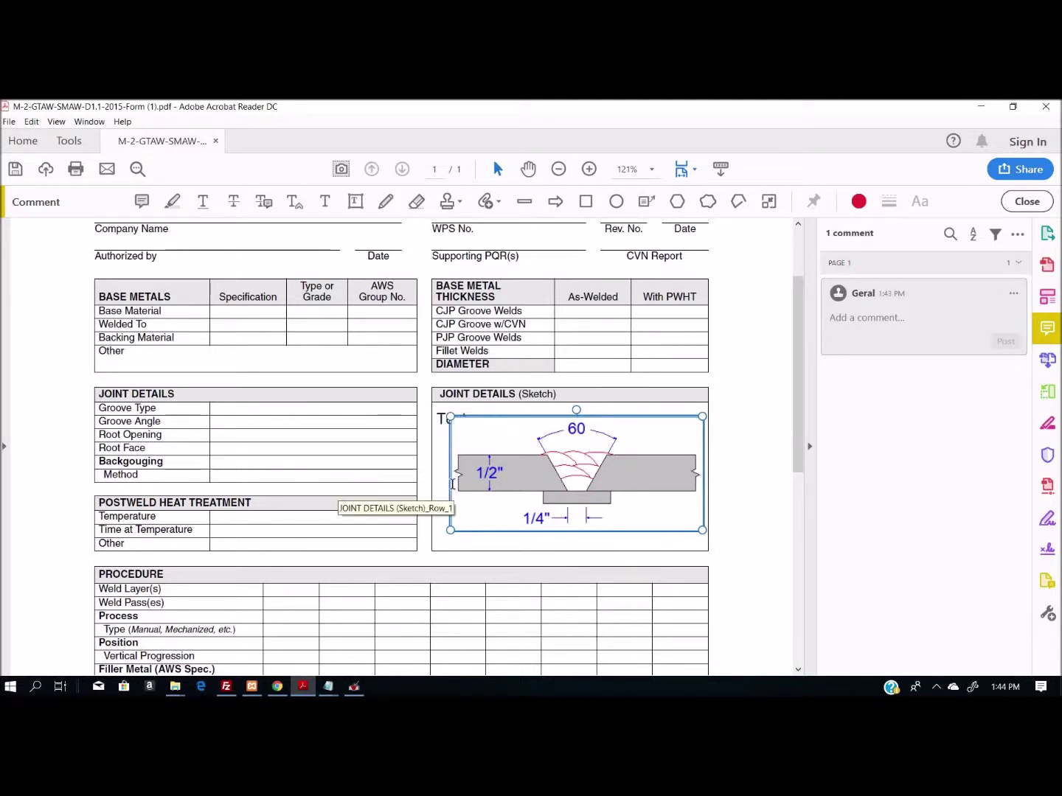
# - Delete the typed word 'Text' from the sketch box, keeping the weld drawing annotation
pyautogui.click(522, 415)
pyautogui.click(871, 298)
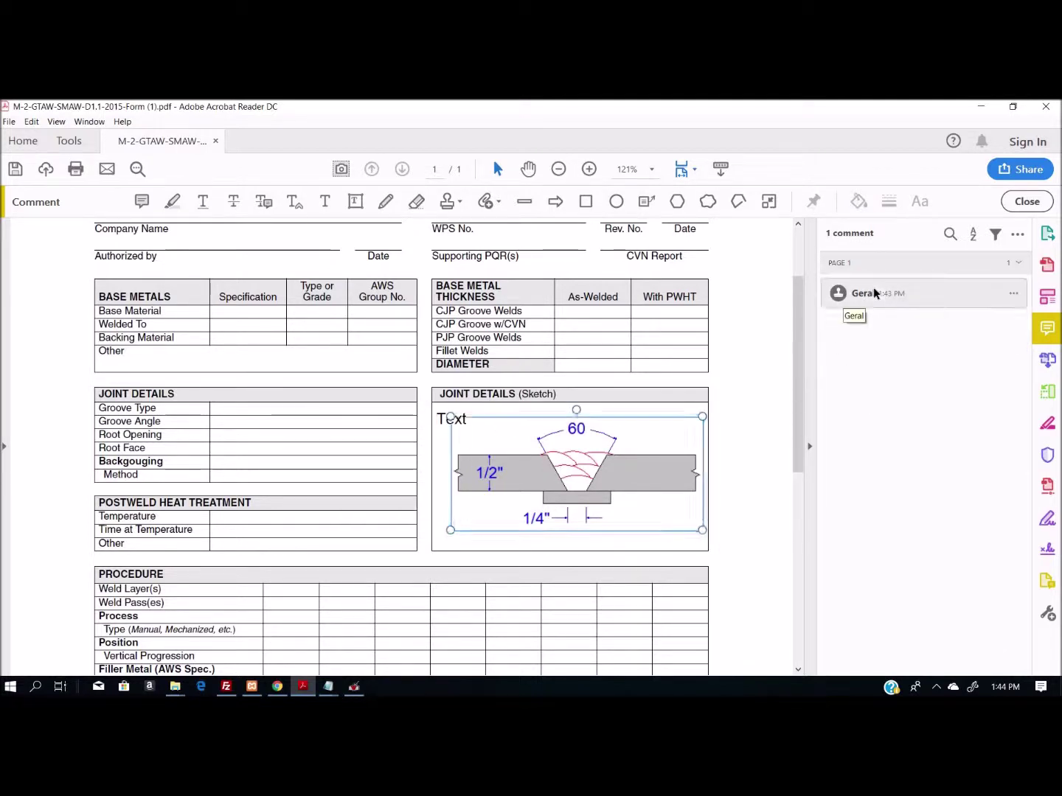
pyautogui.click(459, 419)
pyautogui.moveTo(472, 418); pyautogui.dragTo(404, 419)
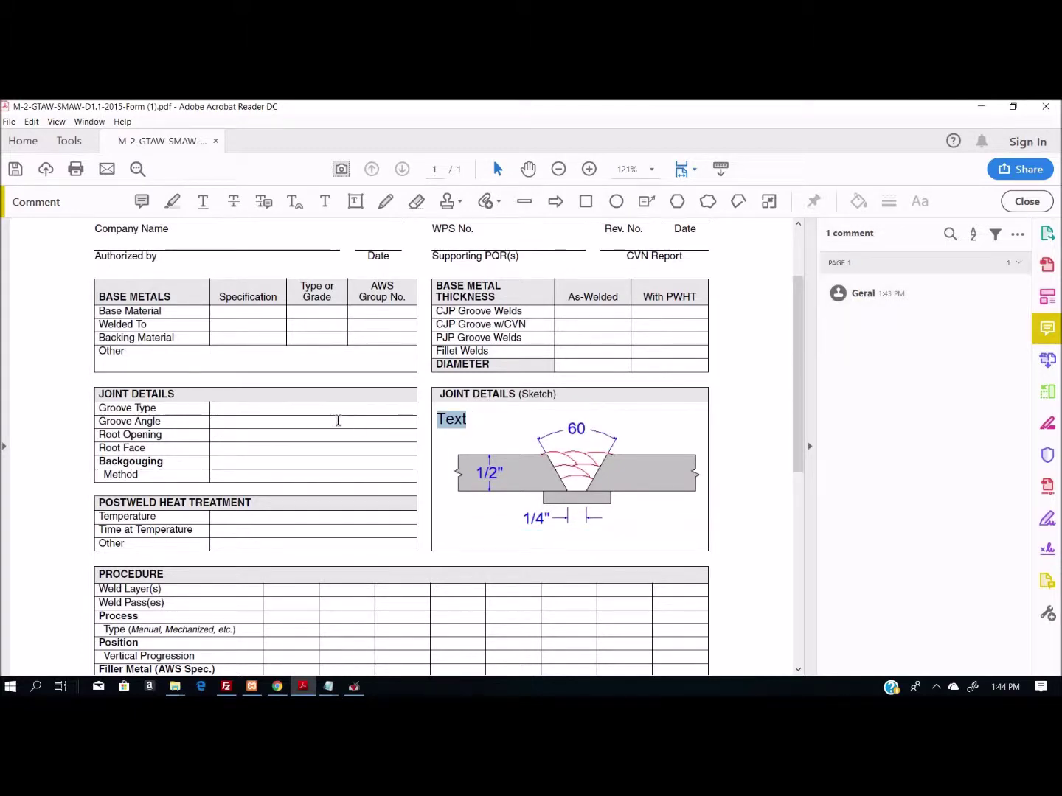
pyautogui.press('Delete')
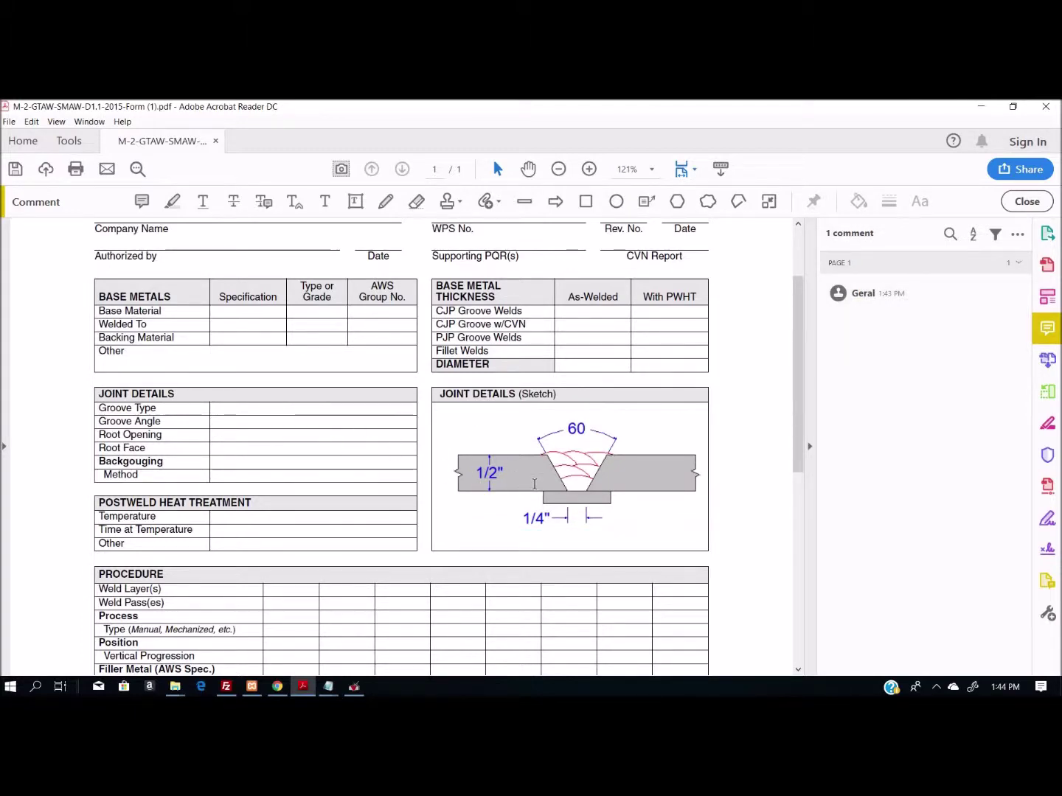
pyautogui.click(870, 297)
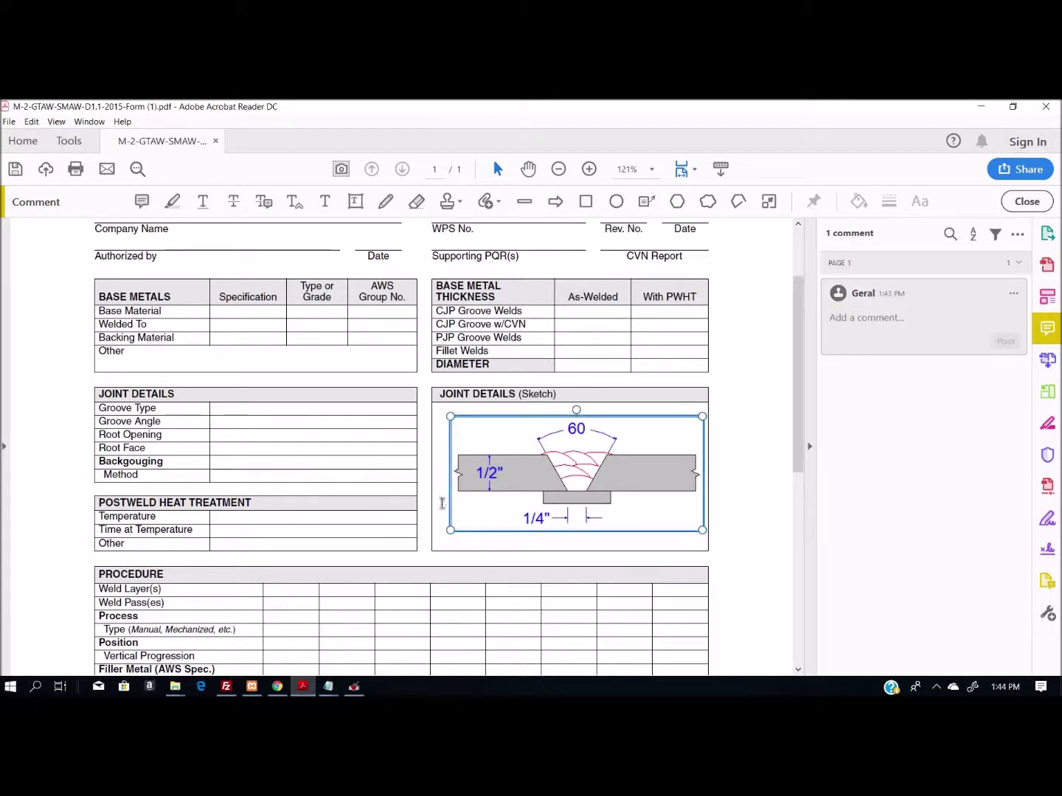
pyautogui.click(422, 536)
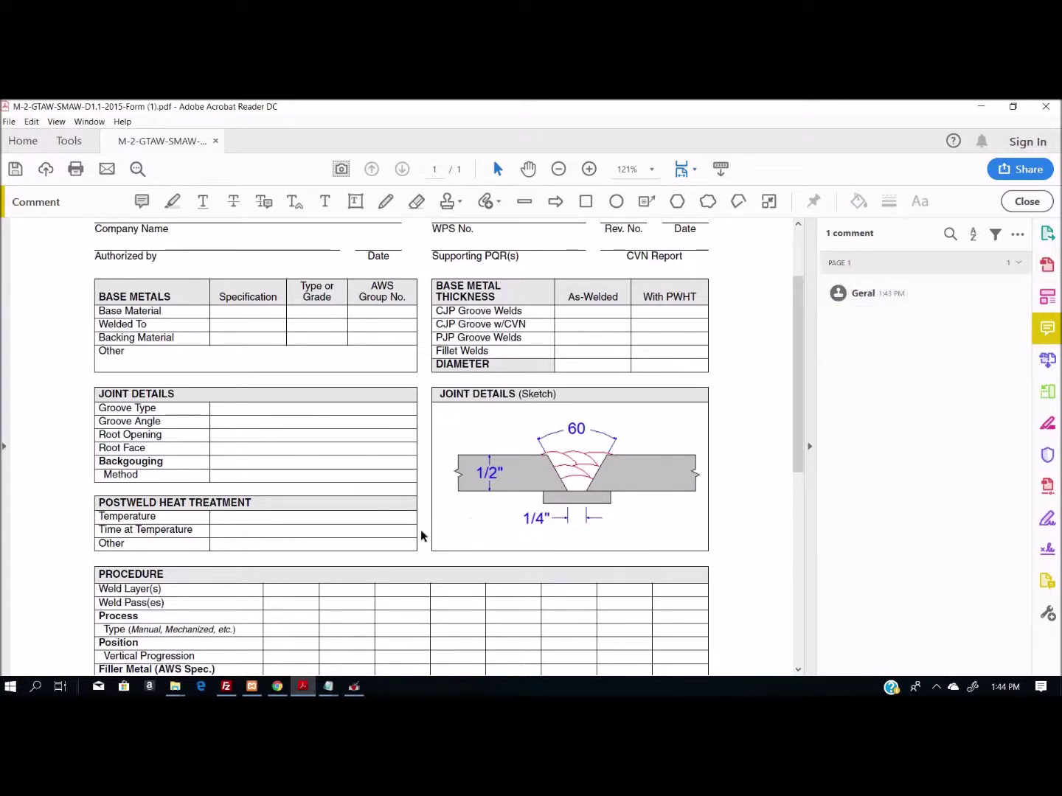
pyautogui.click(892, 295)
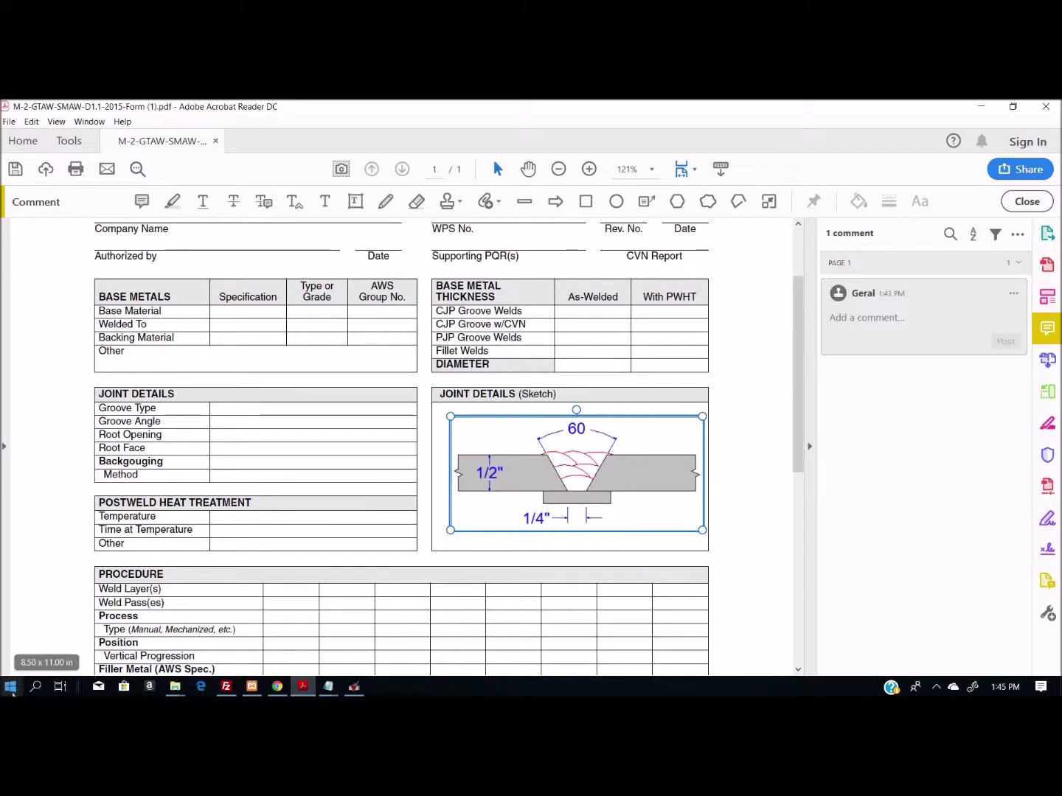
pyautogui.click(11, 686)
# - Launch Paint from Windows Accessories, paste the joint sketch and crop the canvas to it
pyautogui.scroll(-10, 118, 442)
pyautogui.click(81, 315)
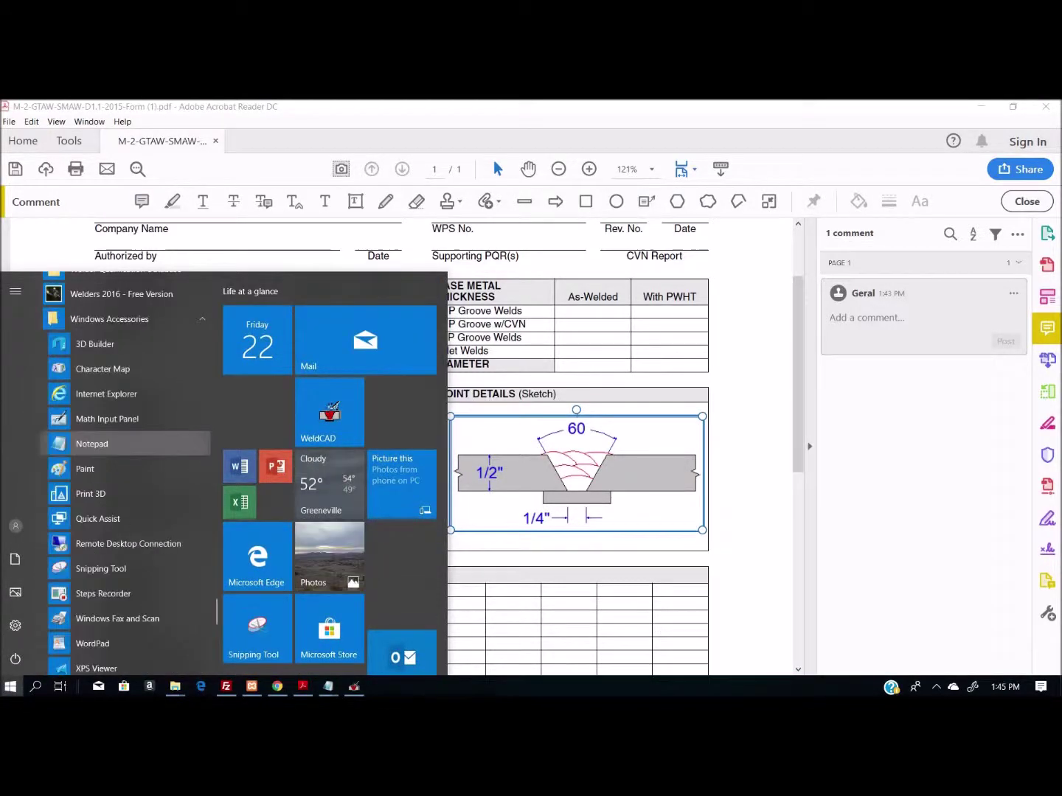
pyautogui.click(88, 466)
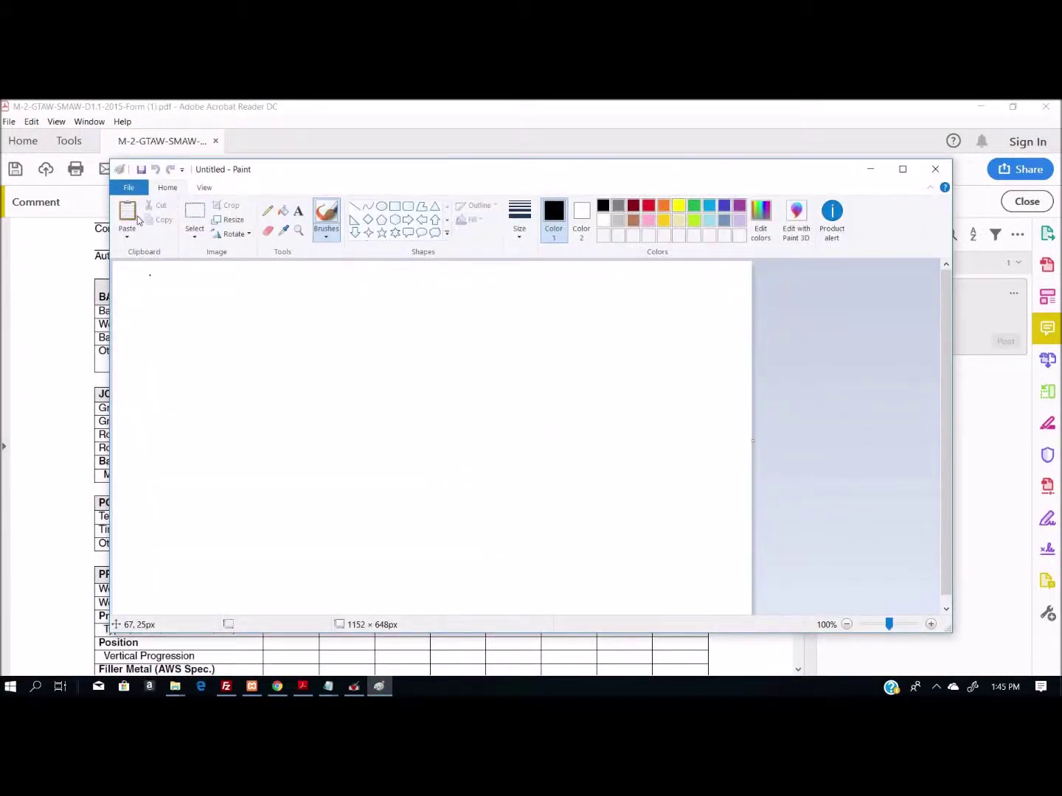
pyautogui.click(127, 215)
pyautogui.click(325, 414)
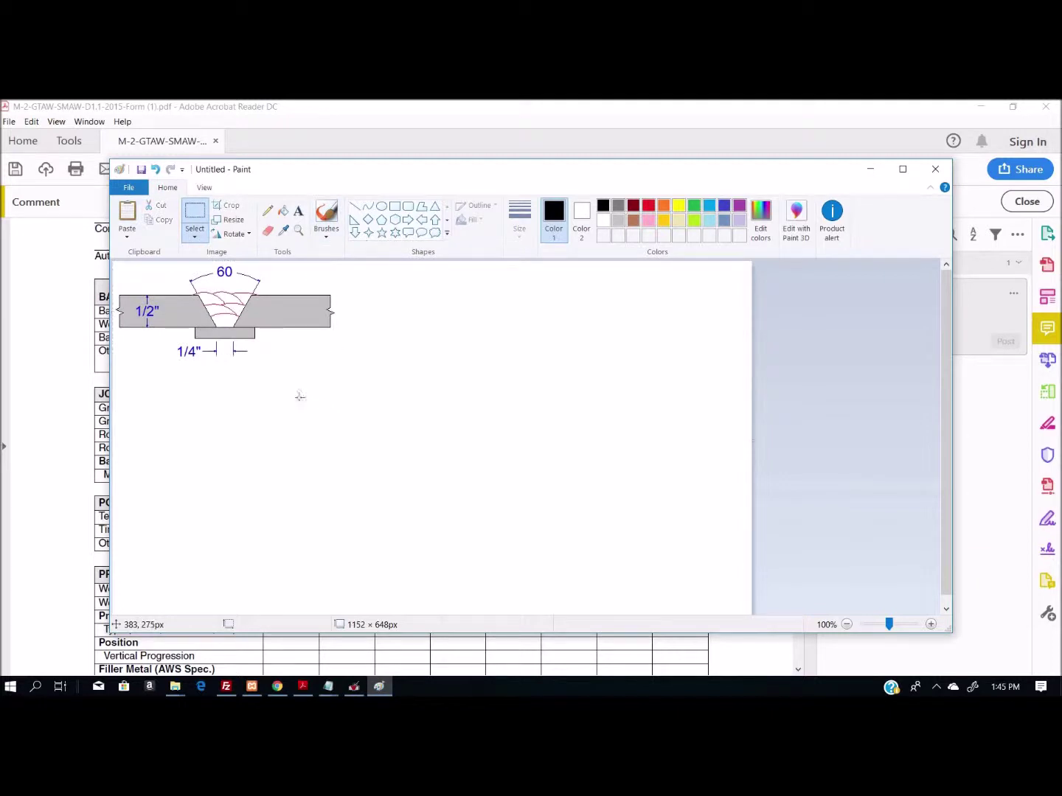
pyautogui.moveTo(348, 374); pyautogui.dragTo(54, 191)
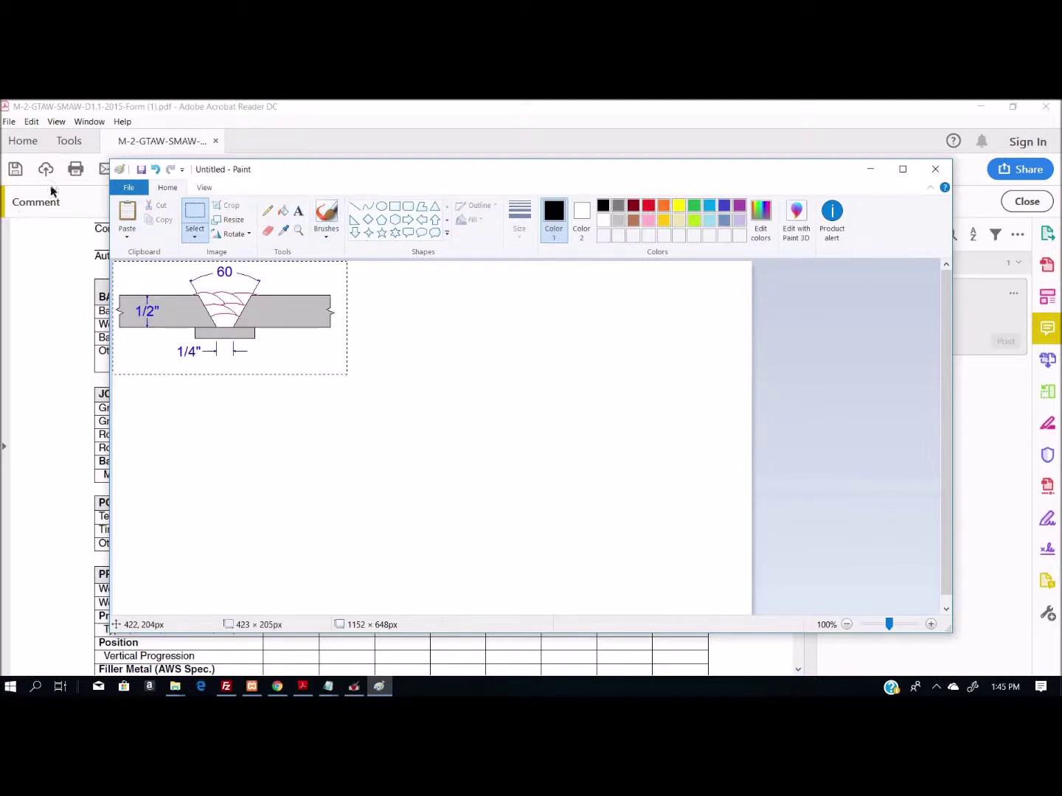
pyautogui.click(231, 210)
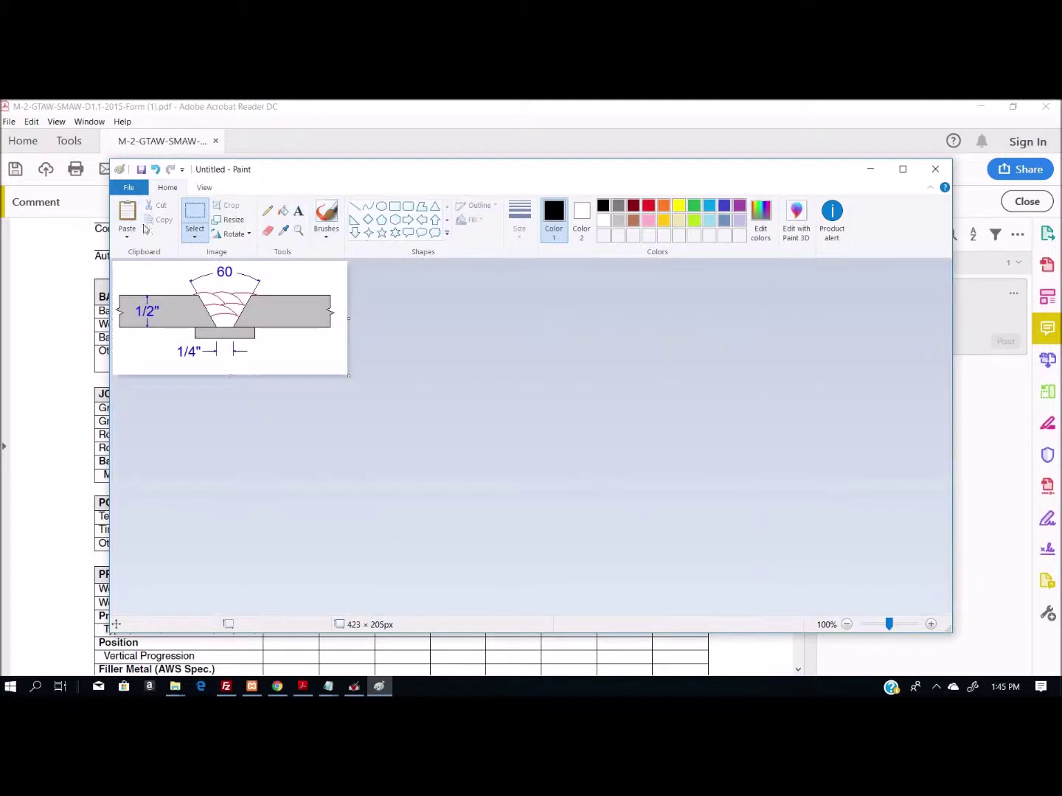
# - Close Paint, choosing Don't Save for the image
pyautogui.click(129, 190)
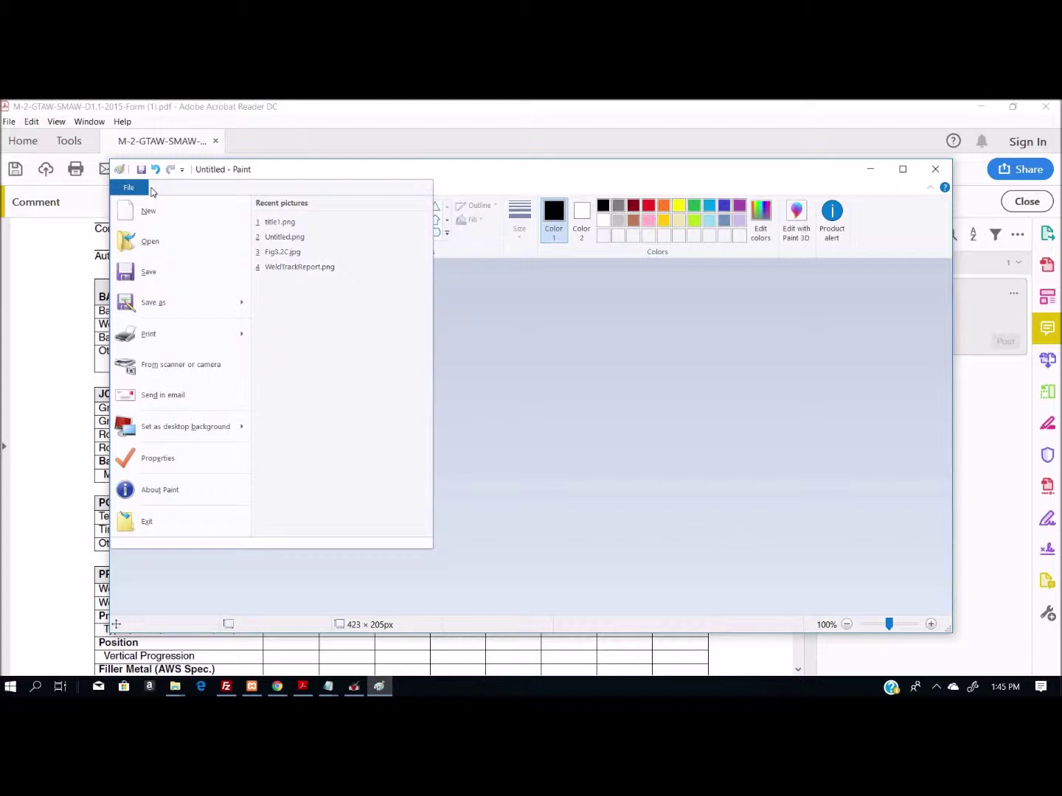
pyautogui.click(715, 367)
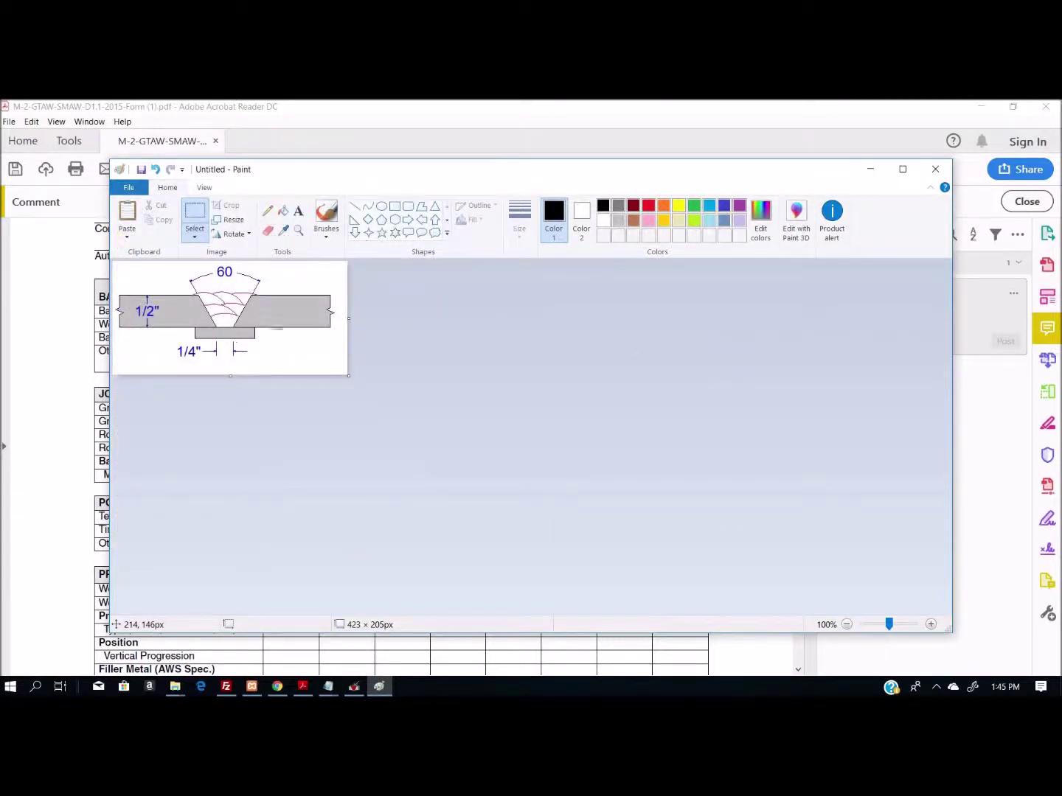
pyautogui.click(935, 169)
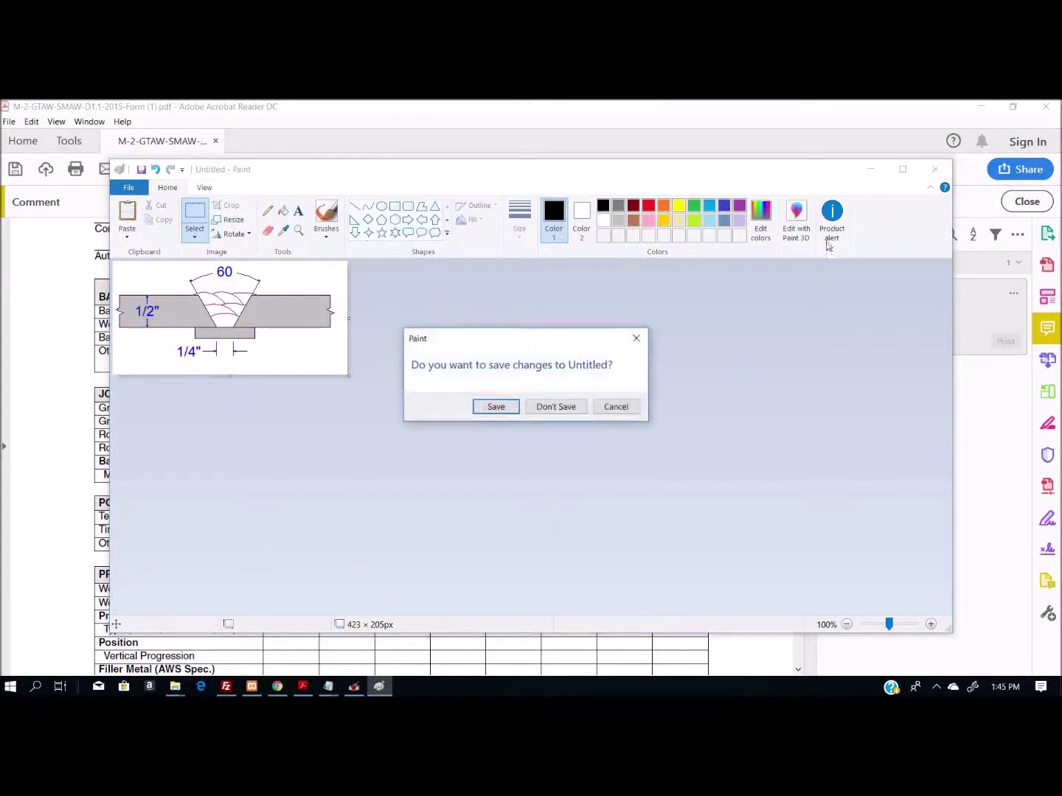
pyautogui.click(551, 407)
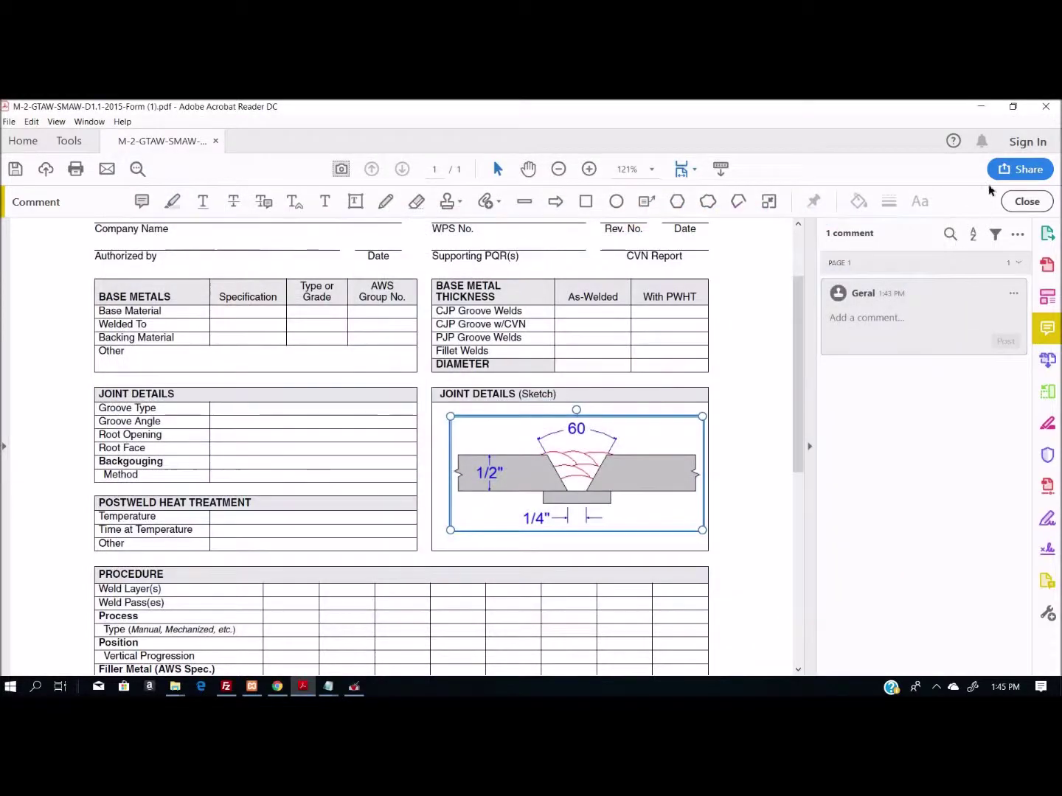
# - Close Acrobat without saving changes to the WPS form
pyautogui.click(1048, 107)
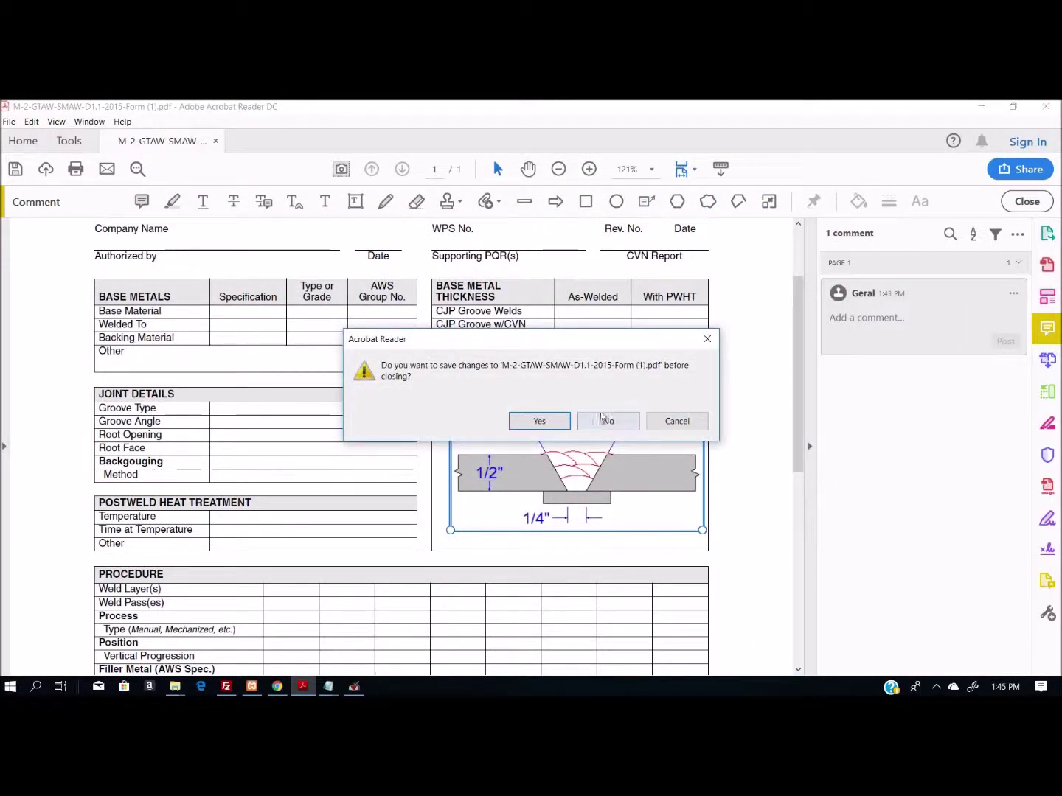
pyautogui.click(608, 421)
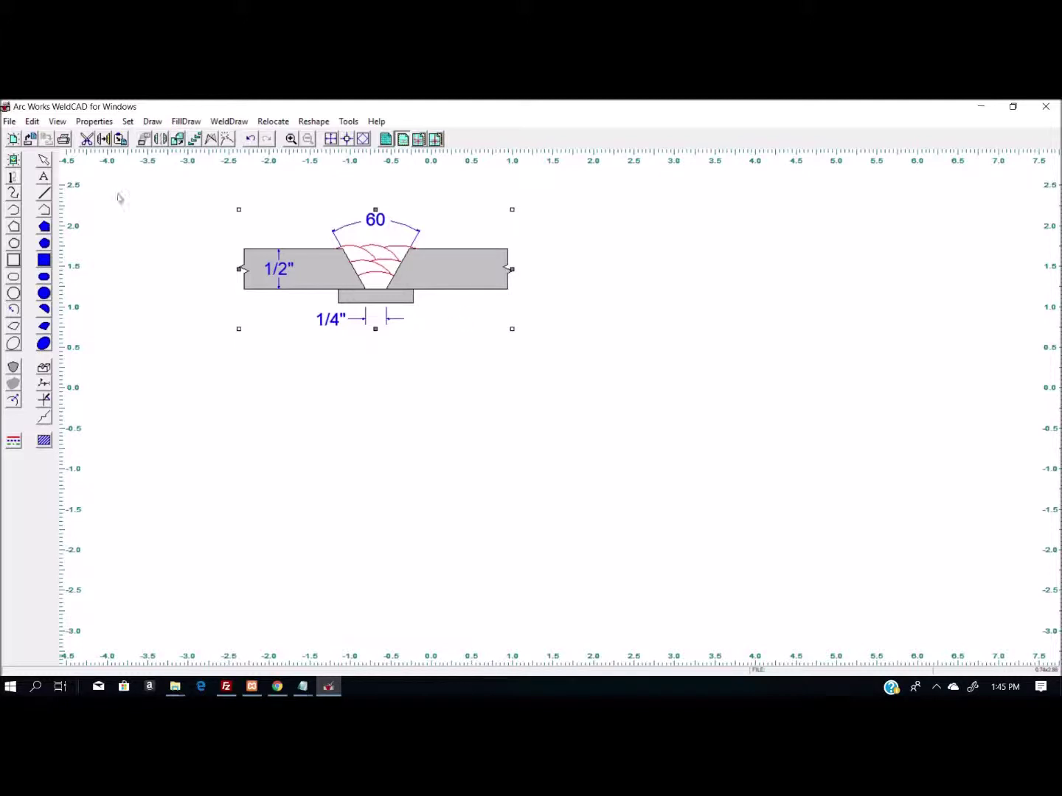
pyautogui.click(13, 368)
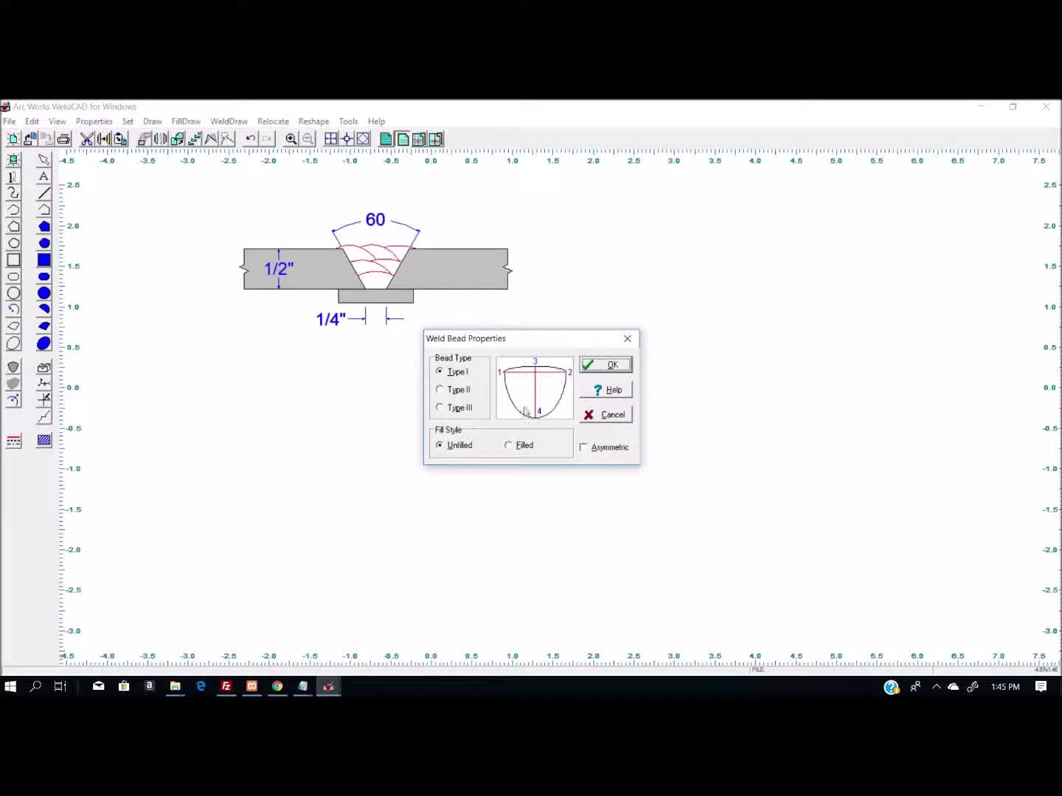
# - Draw a Type I unfilled weld bead below the joint by its width and height, then start a weld symbol
pyautogui.click(608, 366)
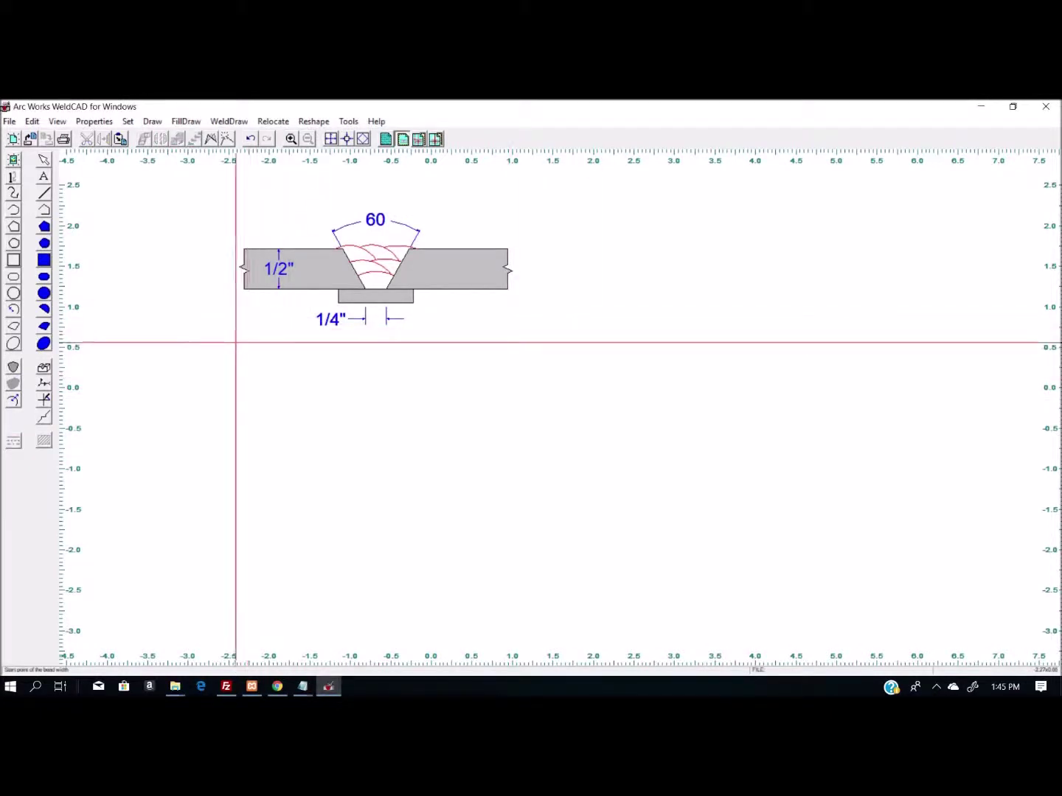
pyautogui.click(386, 366)
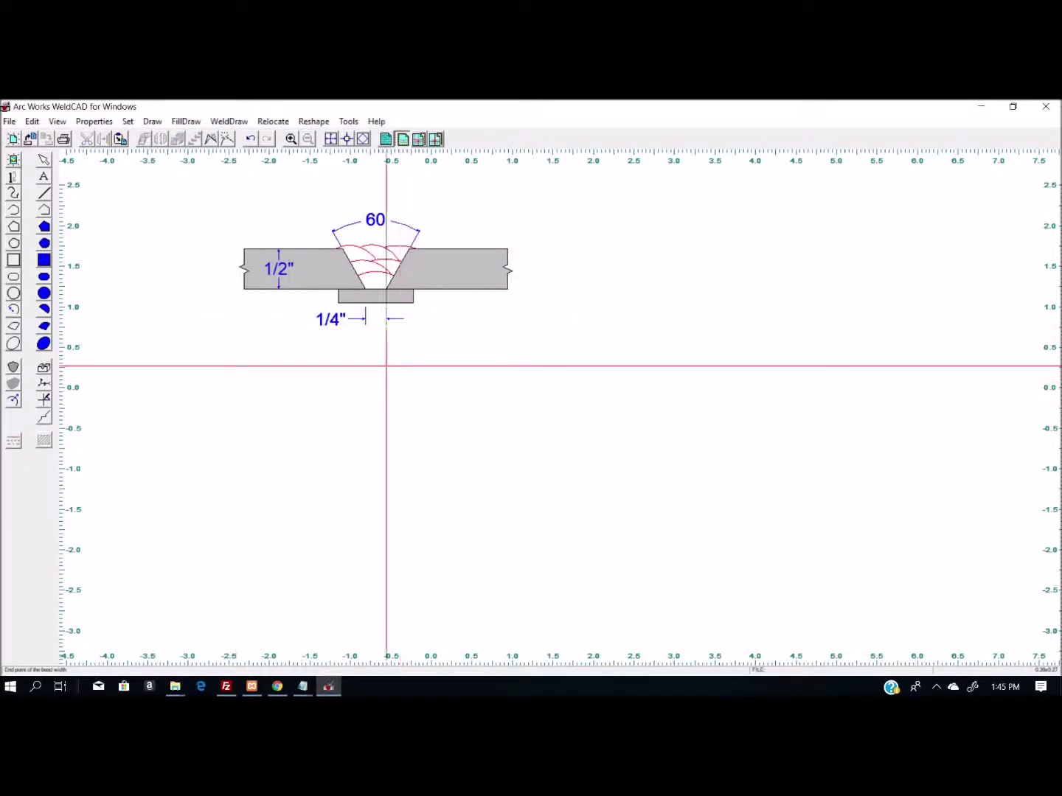
pyautogui.click(273, 403)
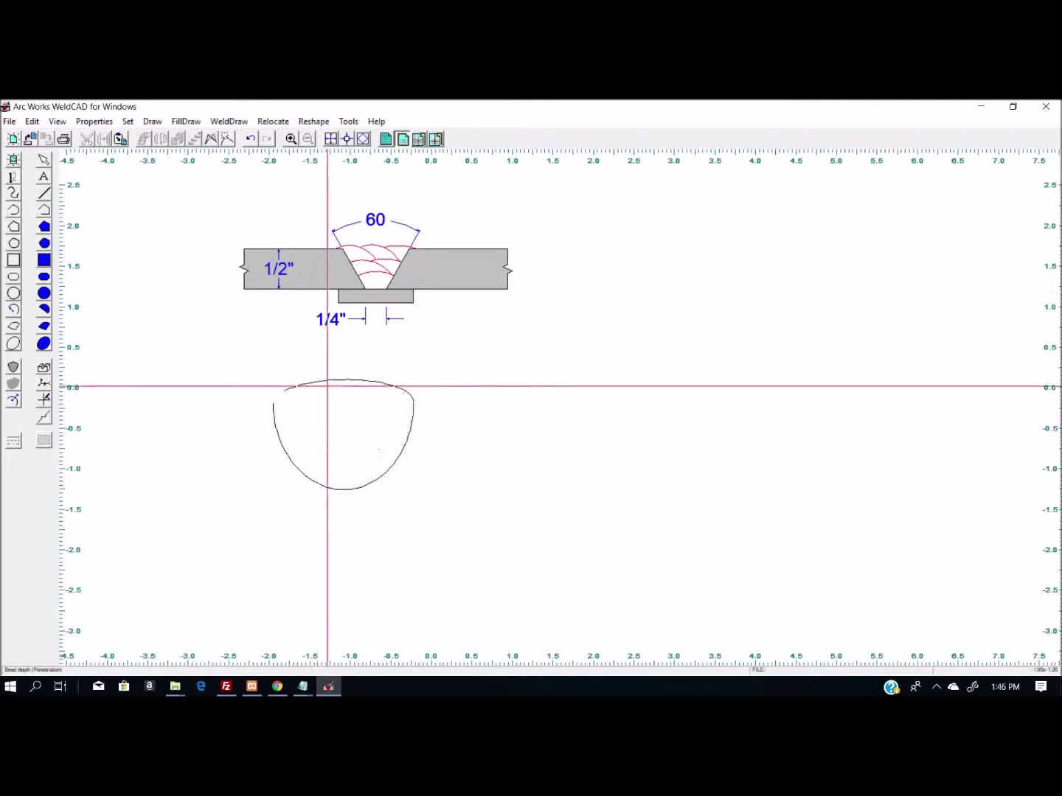
pyautogui.click(311, 382)
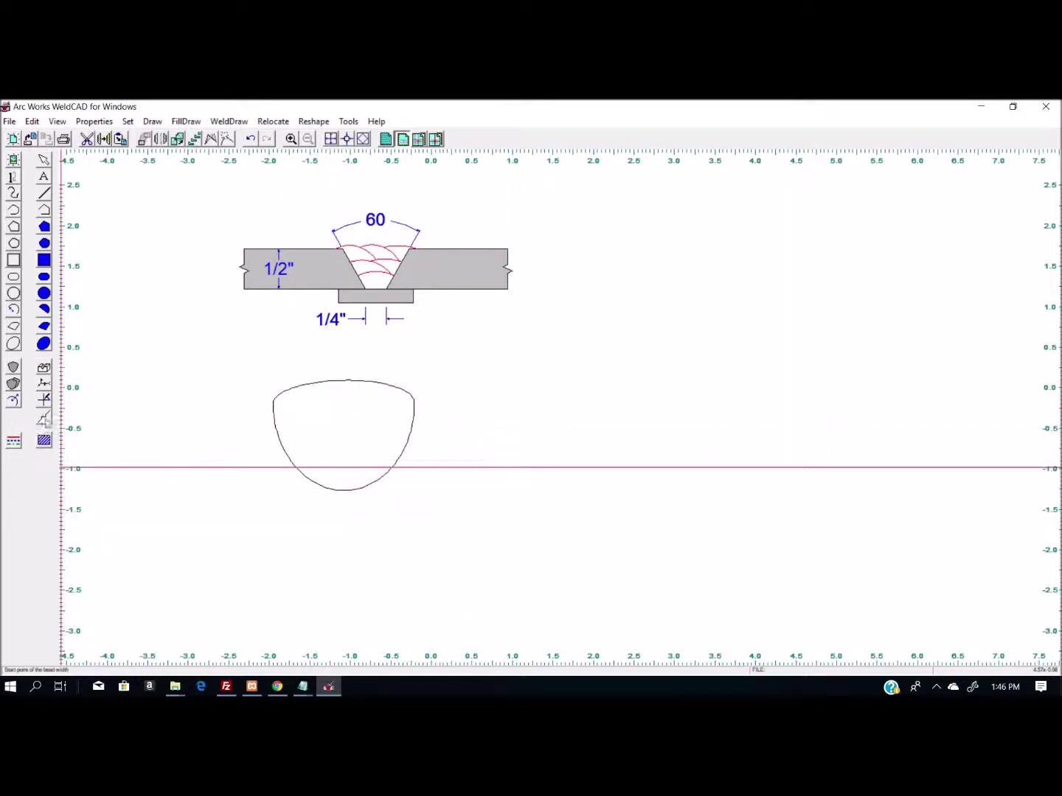
pyautogui.click(45, 397)
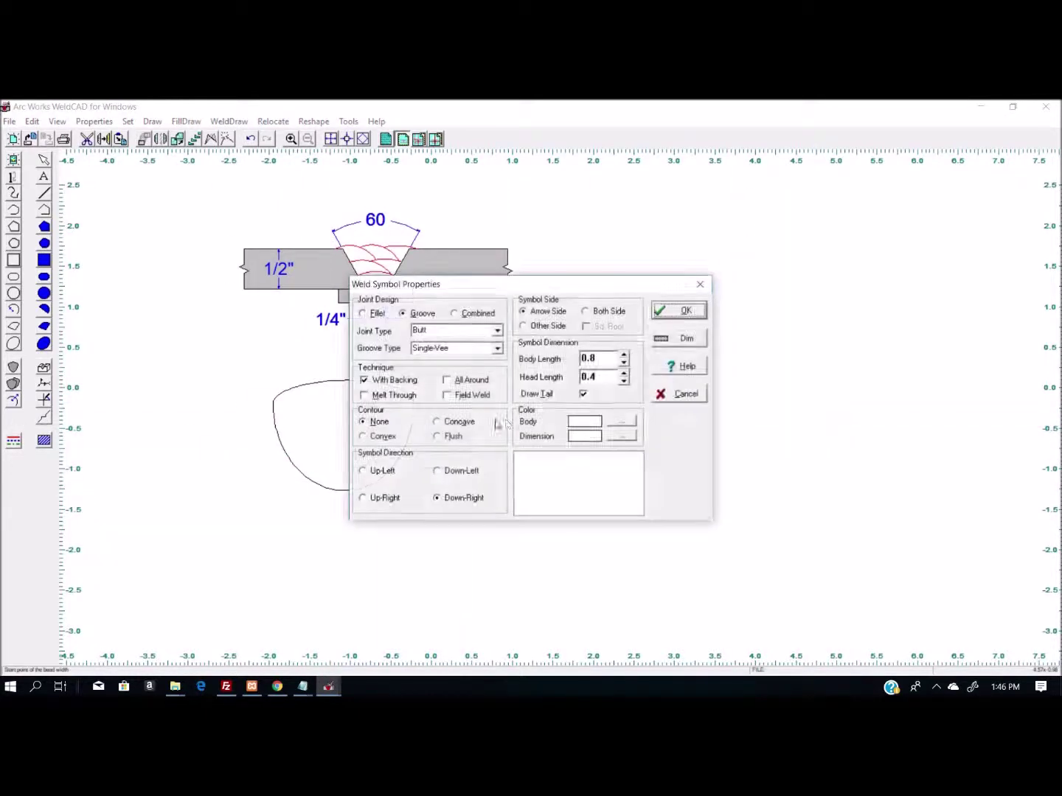
# - Place the single-V groove weld symbol on the drawing and open its symbol properties
pyautogui.click(695, 313)
pyautogui.click(520, 368)
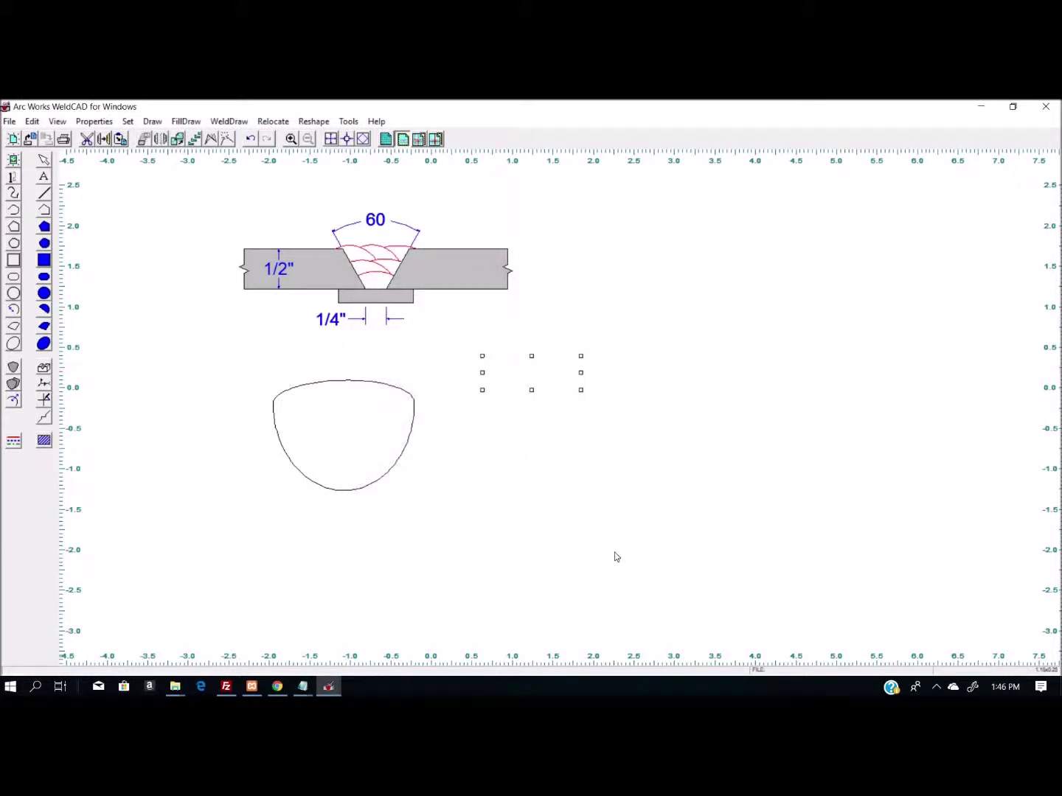
pyautogui.rightClick(531, 382)
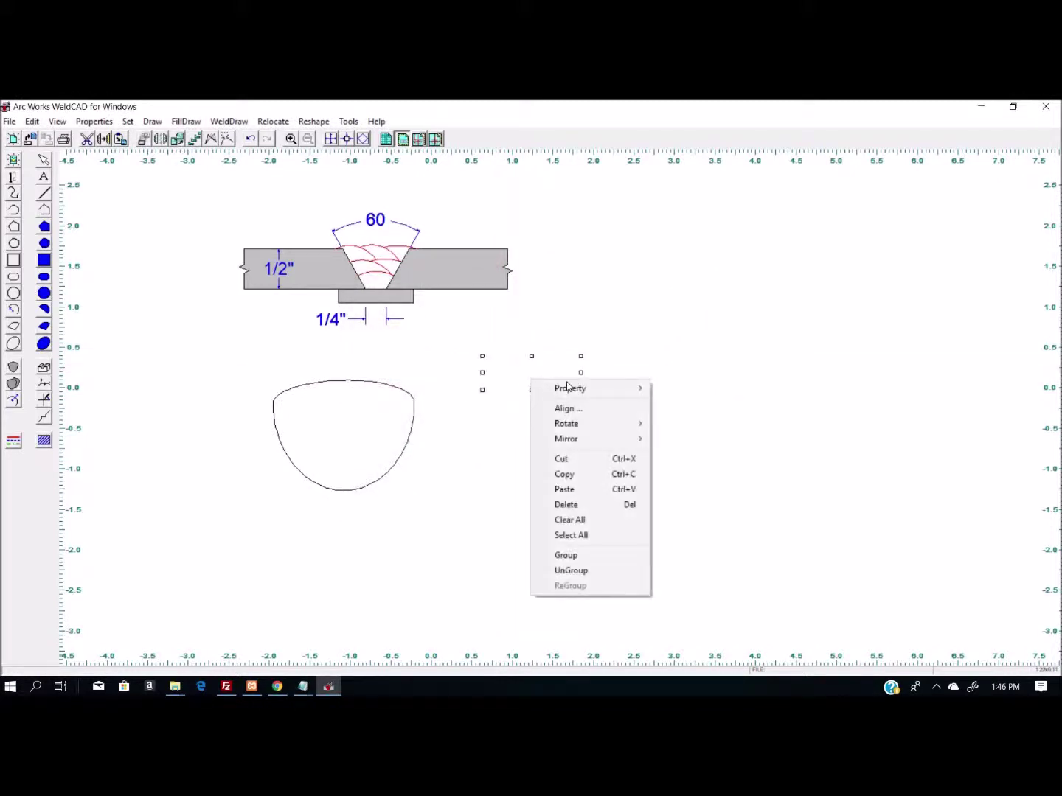
pyautogui.moveTo(570, 387)
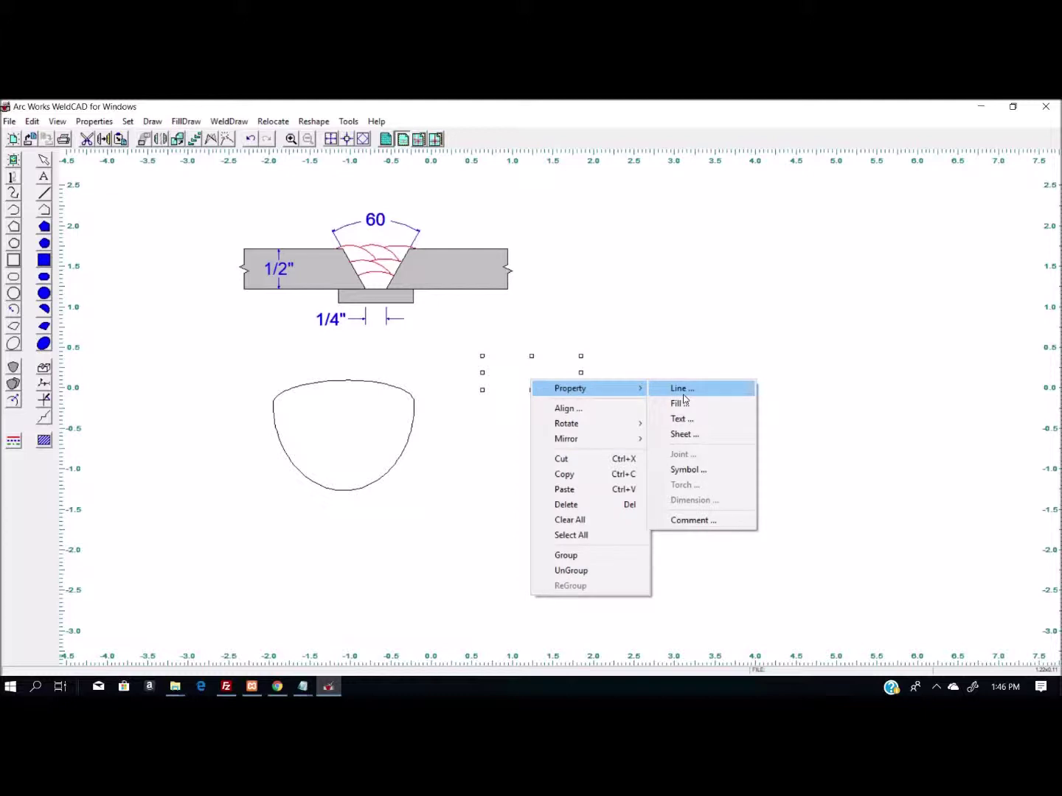
pyautogui.click(687, 469)
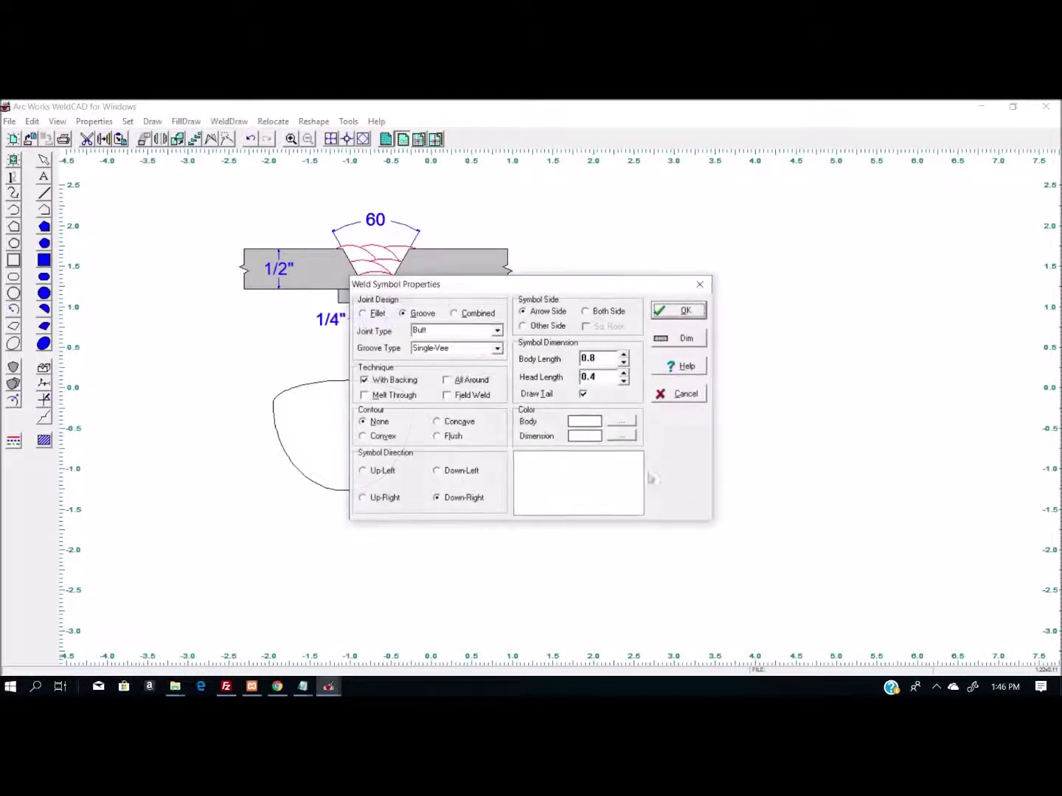
# - Colour the weld symbol's body and dimensions dark purple
pyautogui.click(628, 426)
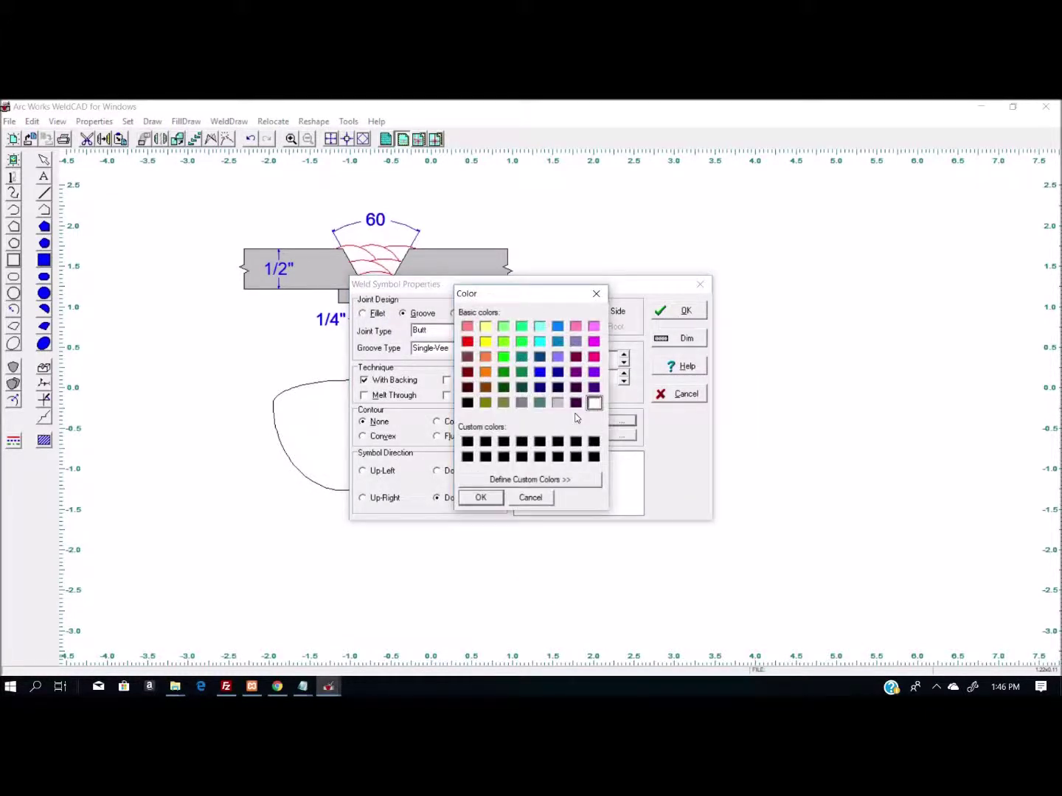
pyautogui.click(576, 404)
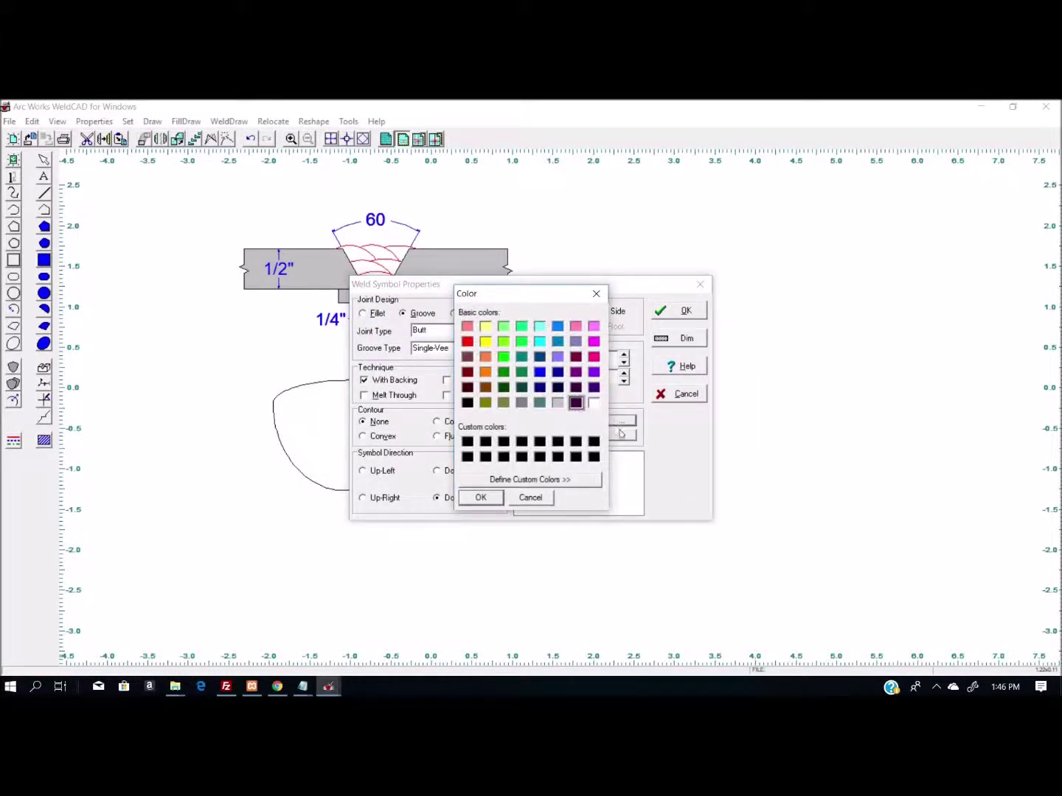
pyautogui.click(481, 498)
pyautogui.click(622, 436)
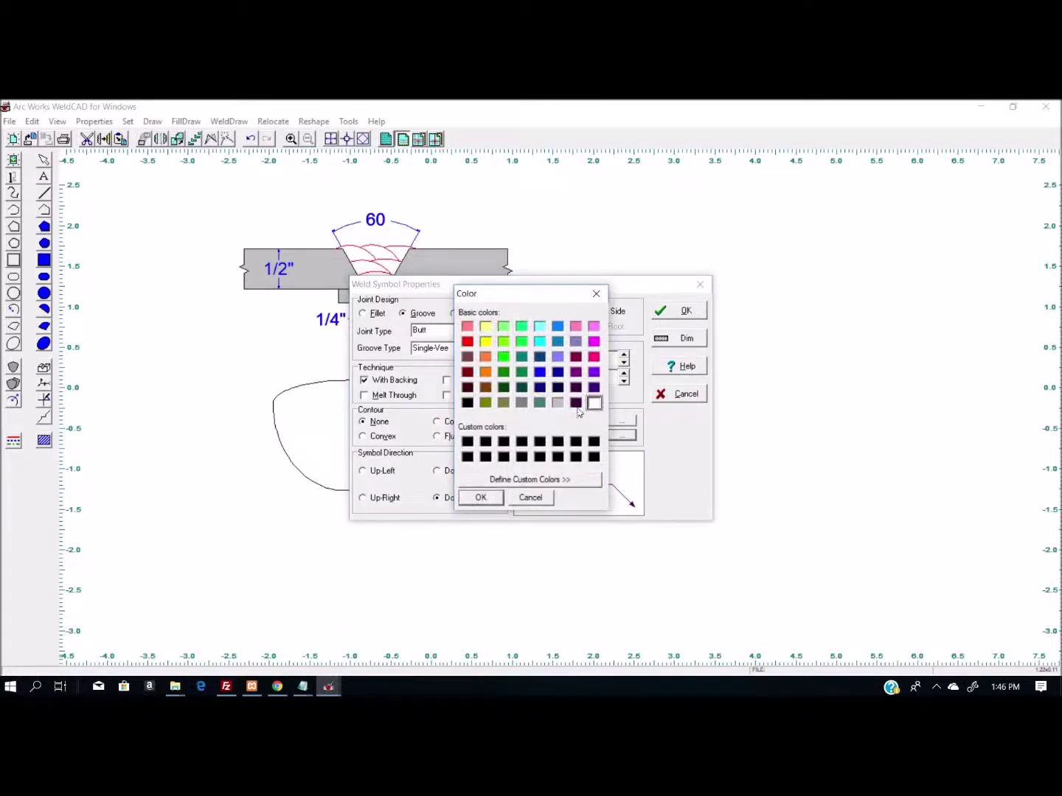
pyautogui.click(576, 404)
pyautogui.click(481, 498)
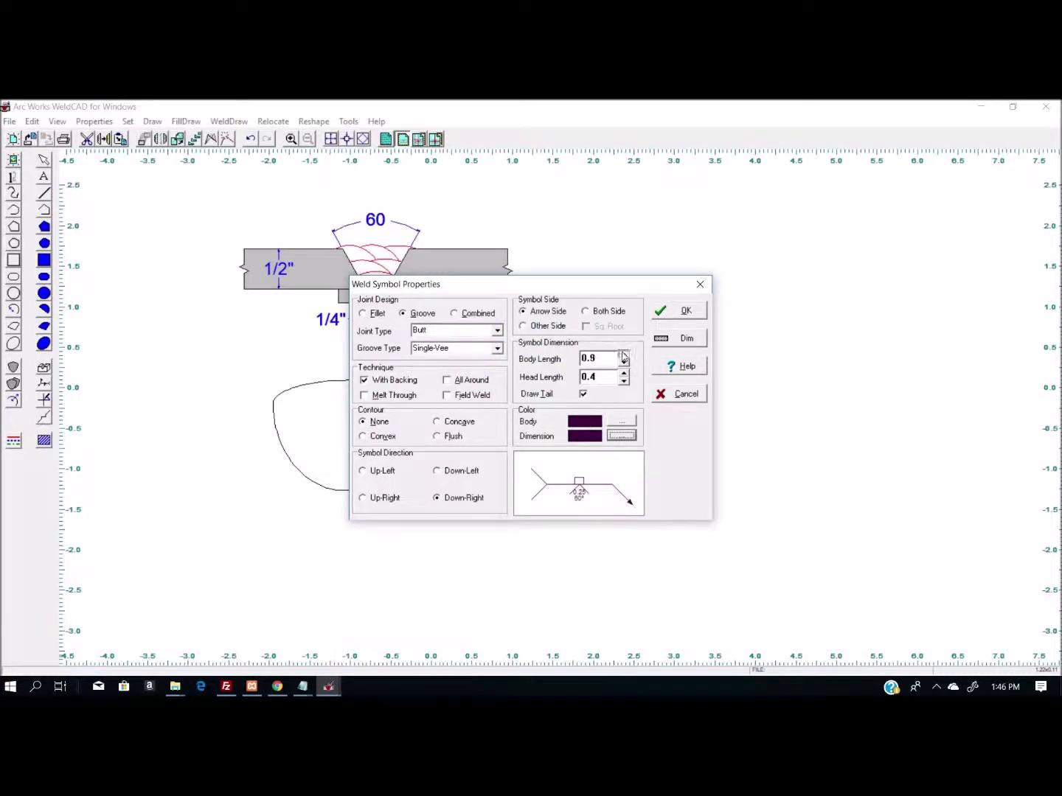
# - Lengthen the symbol body and arrowhead, then apply the settings
pyautogui.click(623, 355)
pyautogui.click(623, 355)
pyautogui.click(624, 355)
pyautogui.click(623, 373)
pyautogui.click(623, 373)
pyautogui.click(624, 373)
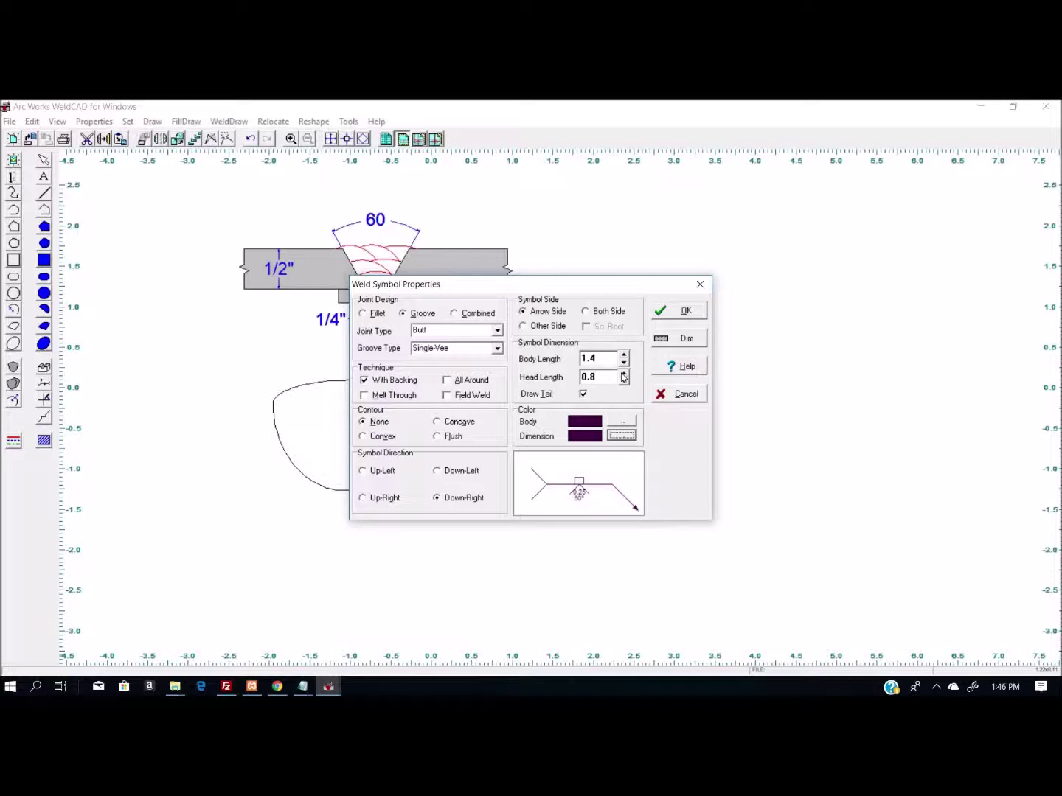
pyautogui.click(672, 311)
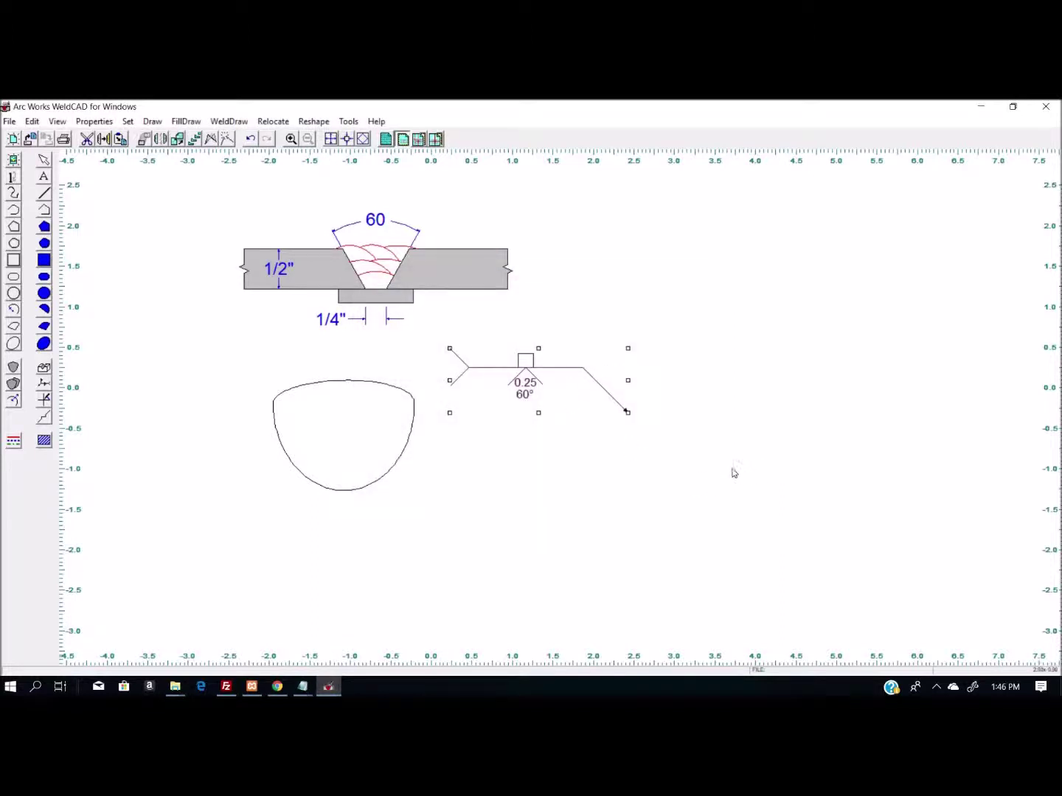
# - Move the weld symbol up-left so its arrow points at the groove
pyautogui.click(734, 472)
pyautogui.click(539, 382)
pyautogui.moveTo(536, 389); pyautogui.dragTo(231, 199)
pyautogui.click(745, 426)
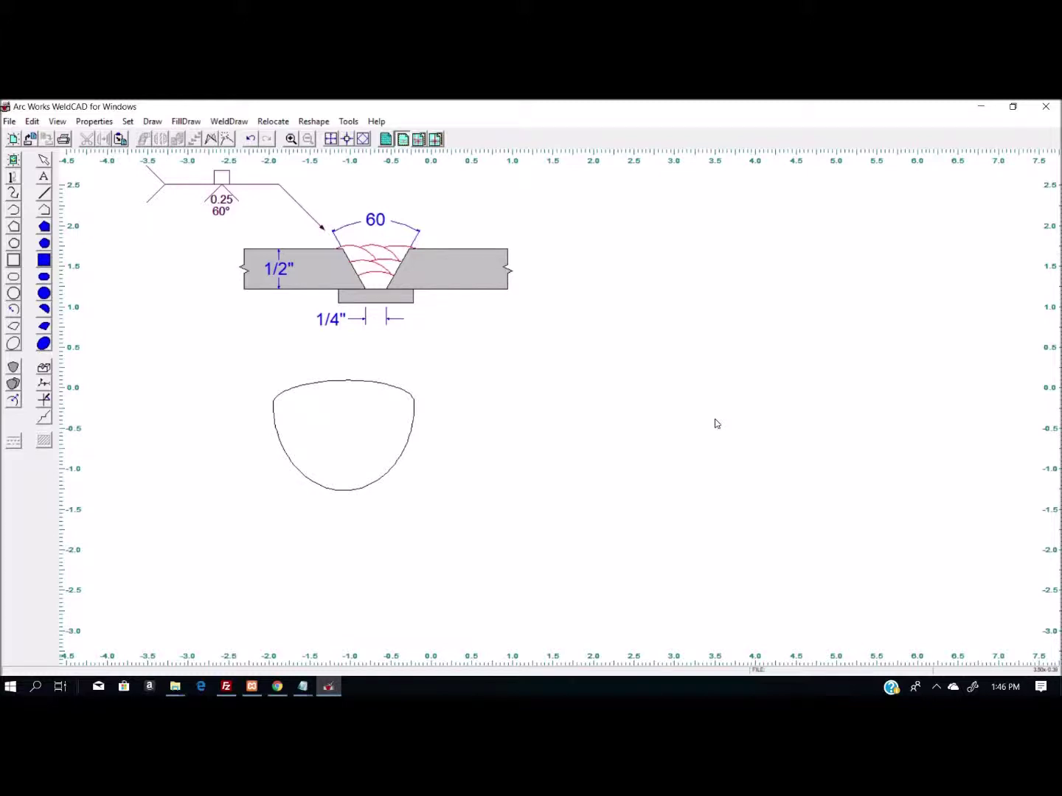
# - Place the torch-angle diagram (45° End View, 80° Front View, Direction of Travel) right of the joint
pyautogui.click(45, 399)
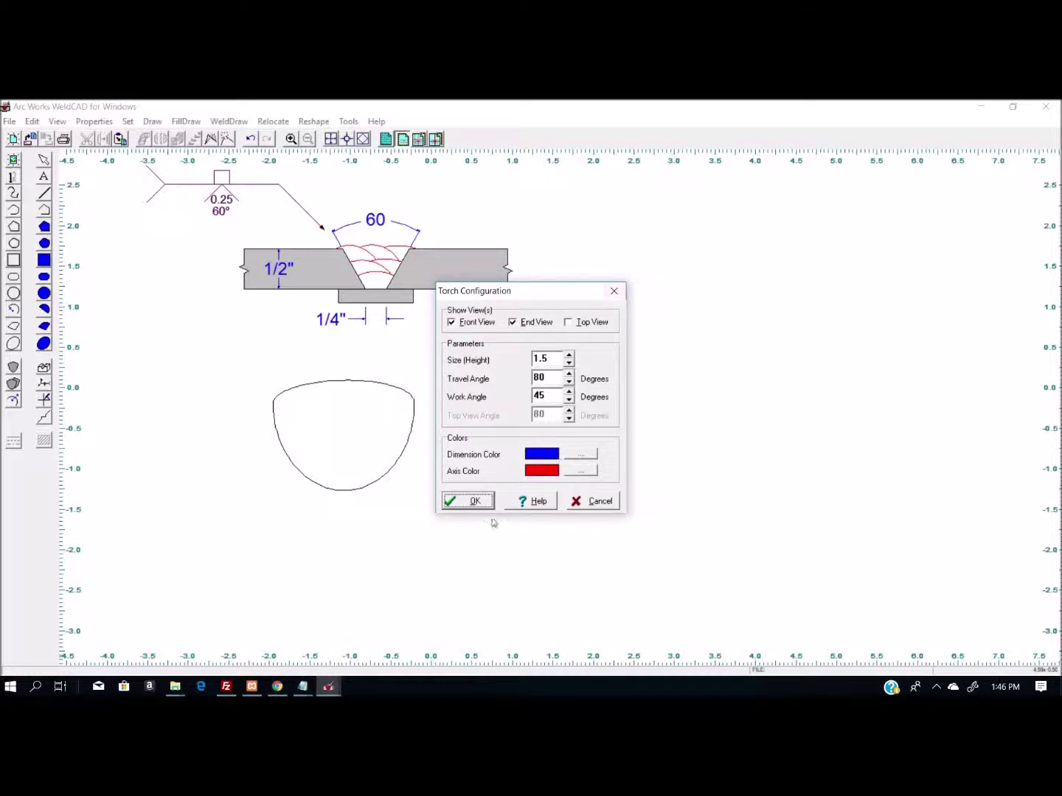
pyautogui.click(462, 502)
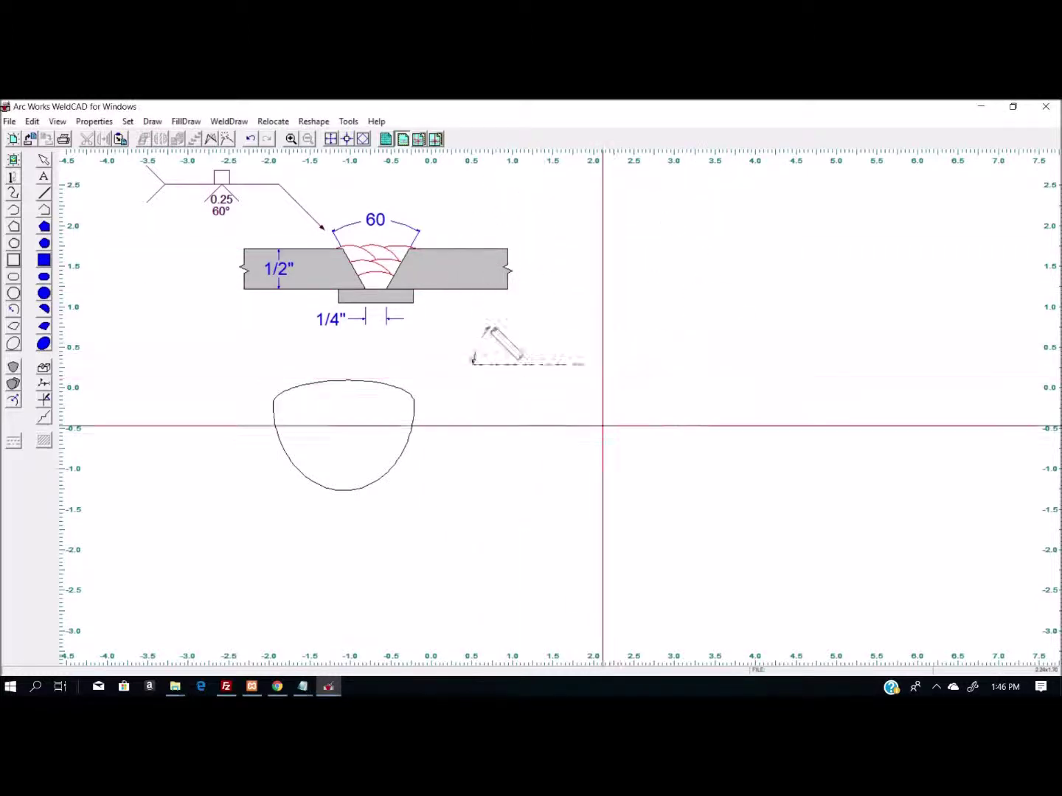
pyautogui.click(614, 444)
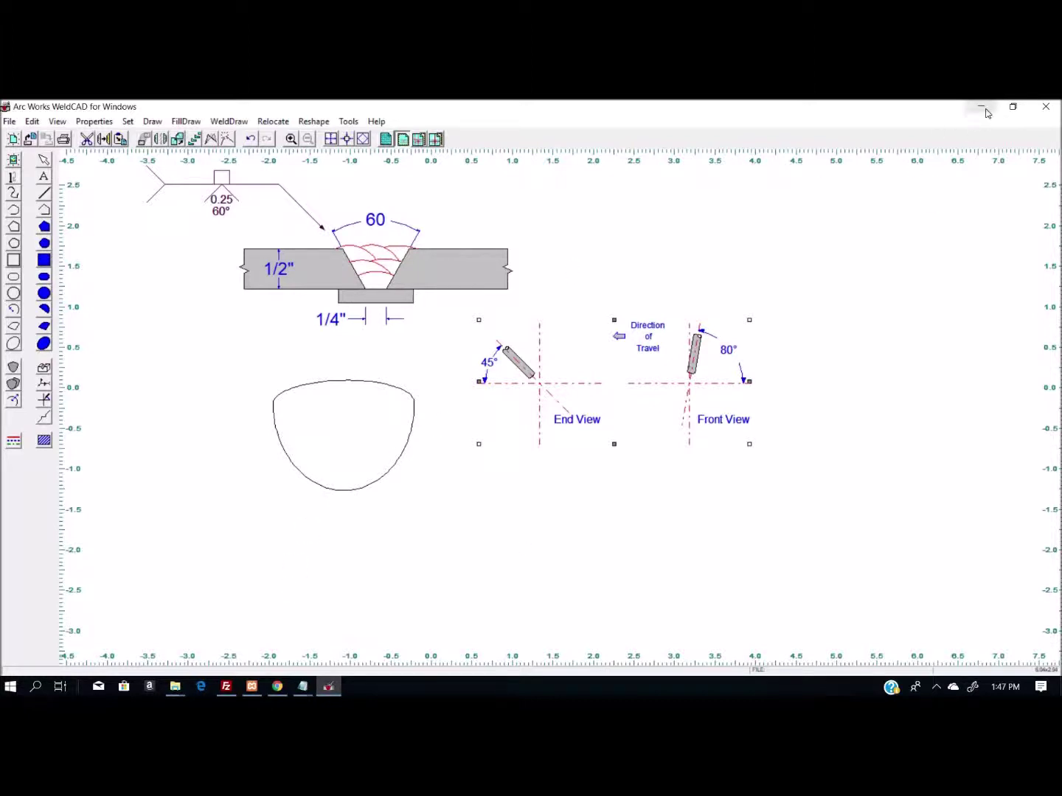
pyautogui.click(15, 686)
# - Launch WeldToolbox - CAD from the CEI folder in the Start menu's app list
pyautogui.scroll(-10, 92, 404)
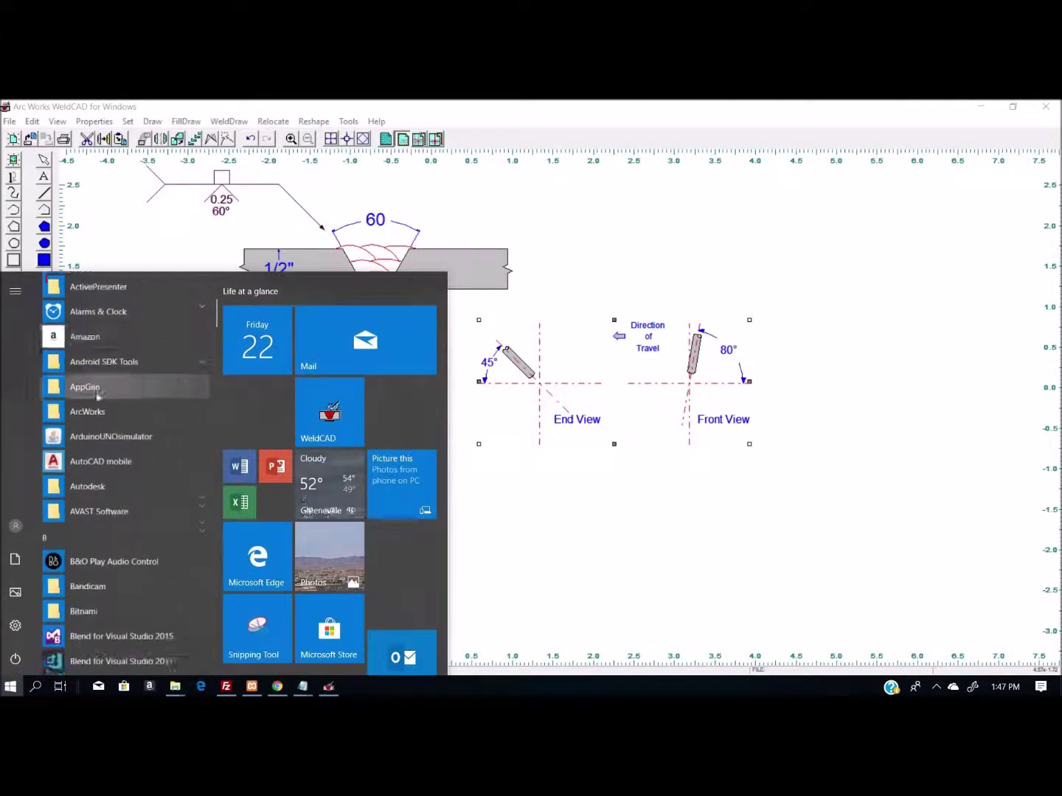
pyautogui.scroll(2, 100, 394)
pyautogui.scroll(-3, 102, 393)
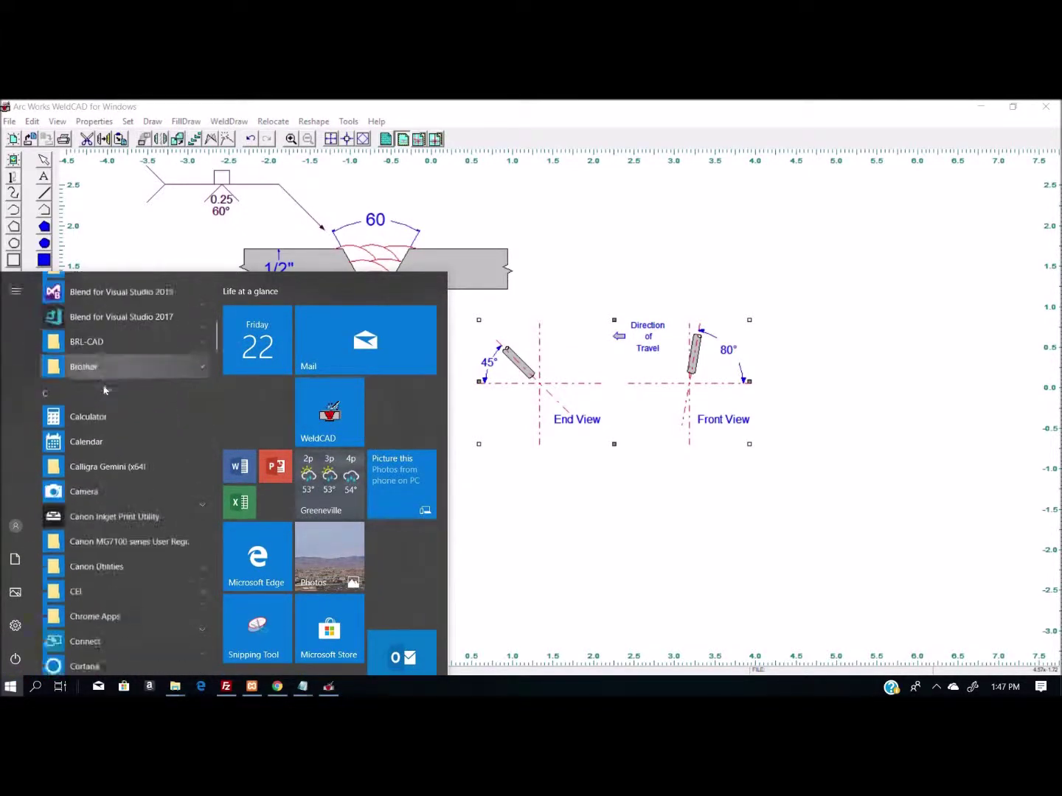
pyautogui.scroll(-3, 104, 391)
pyautogui.click(86, 392)
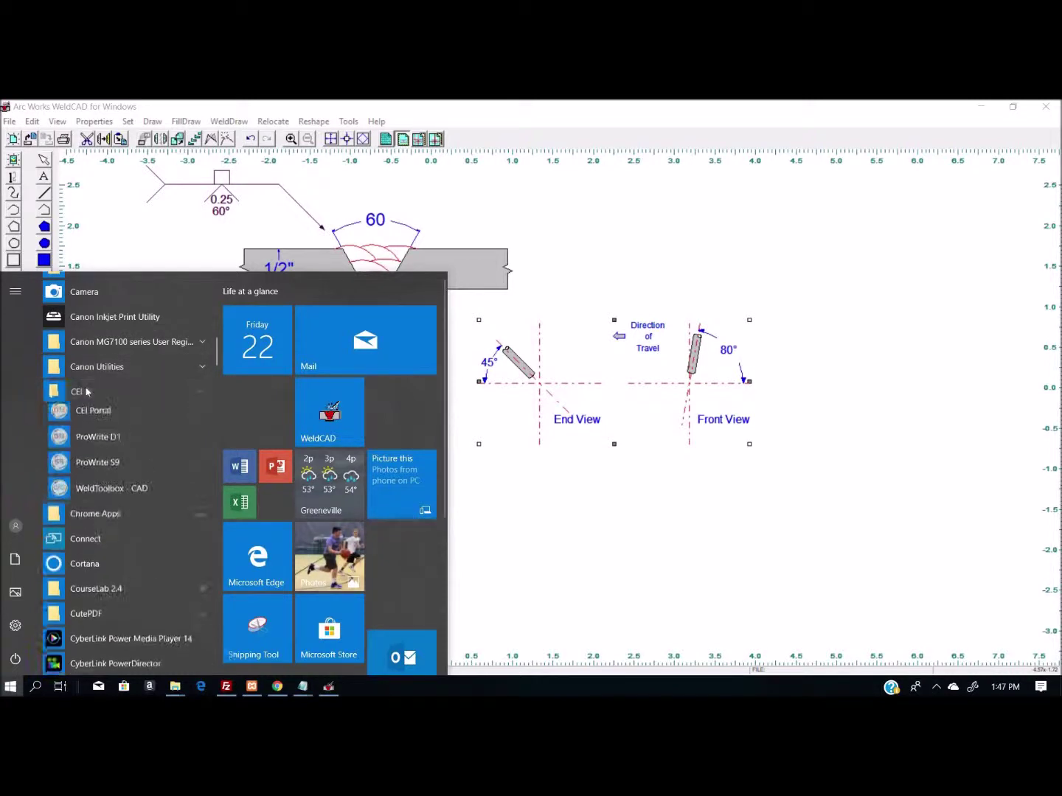
pyautogui.click(104, 499)
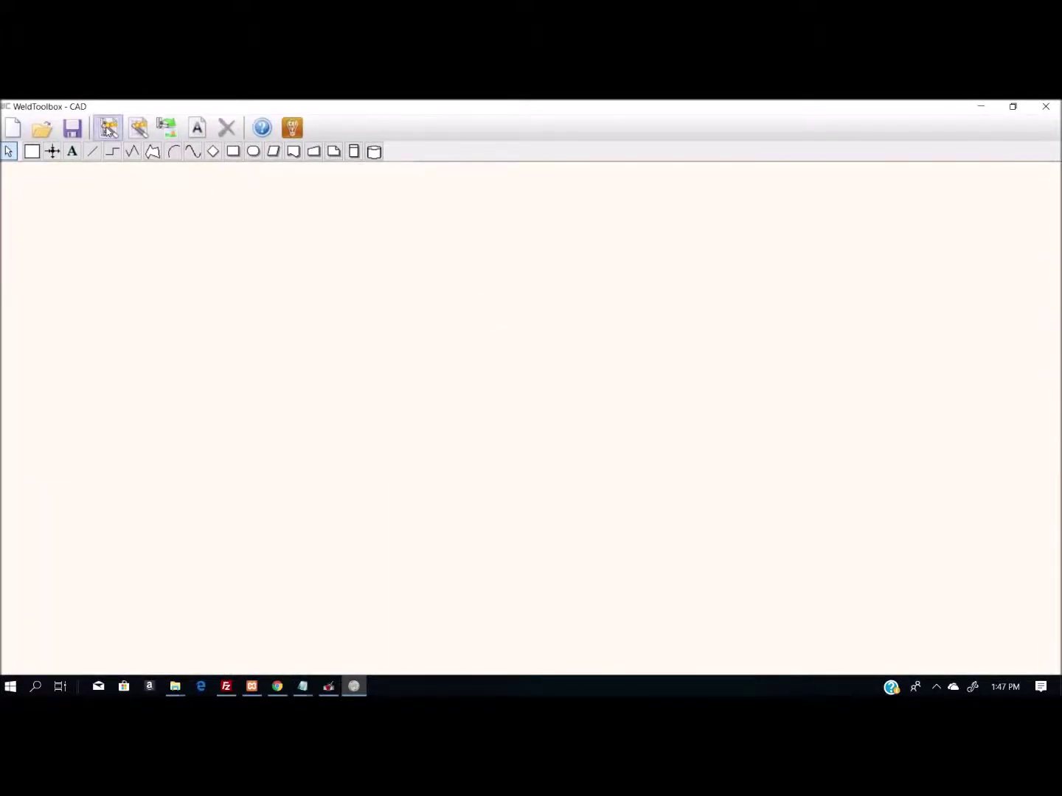
# - Generate a backed single-bevel butt joint with the Joint Wizard, review its settings, and begin saving
pyautogui.click(108, 130)
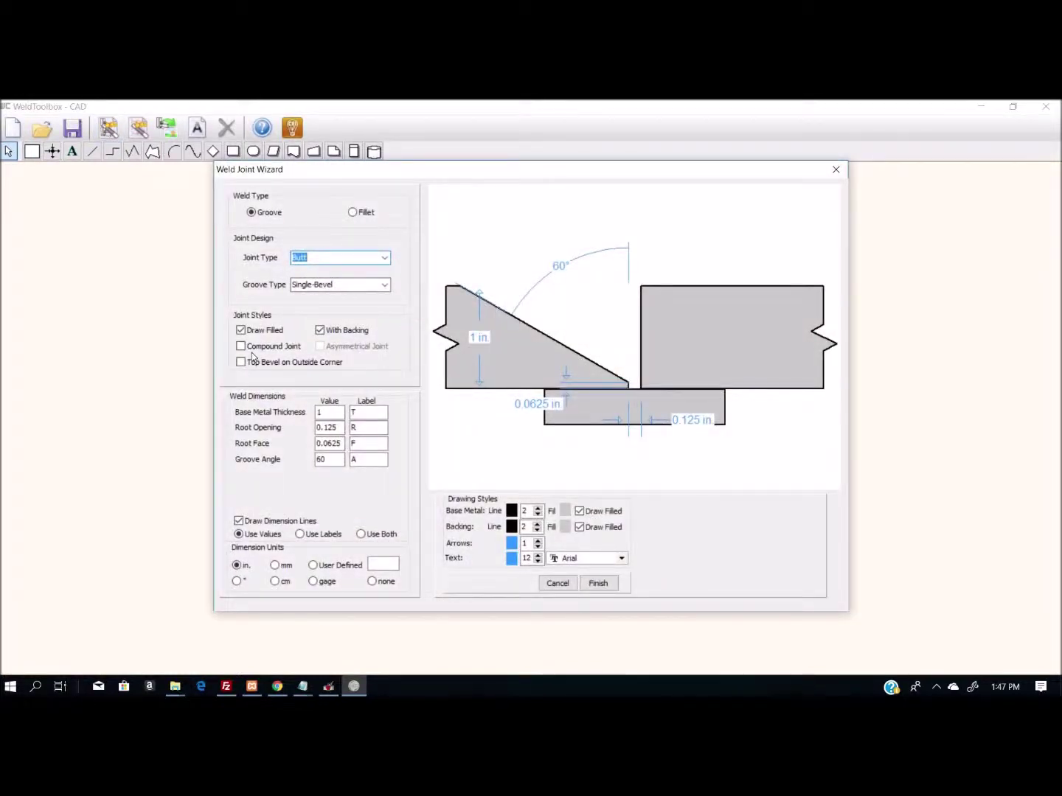
pyautogui.click(598, 583)
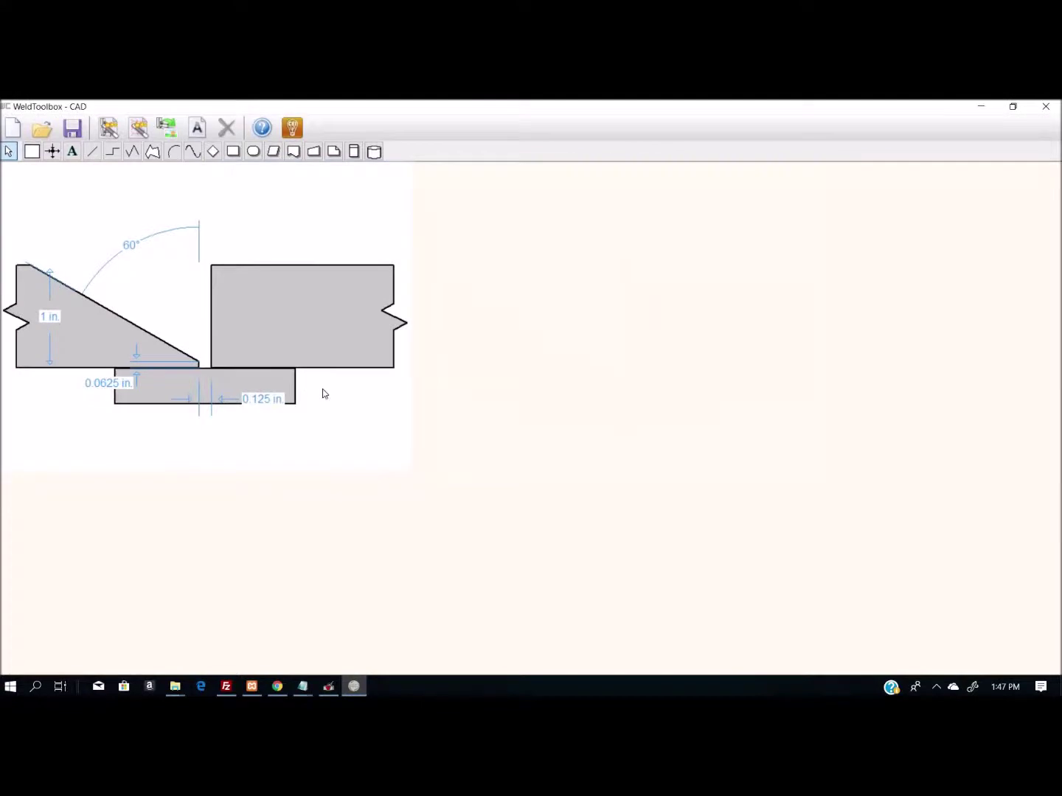
pyautogui.doubleClick(251, 333)
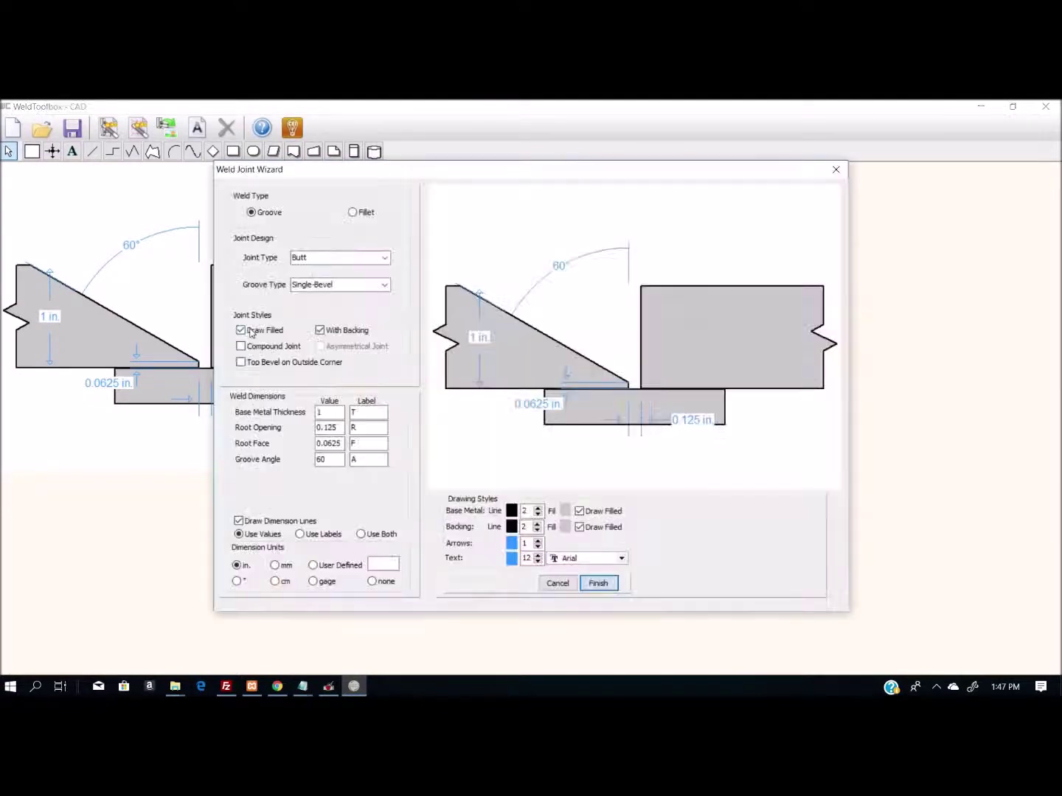
pyautogui.click(836, 169)
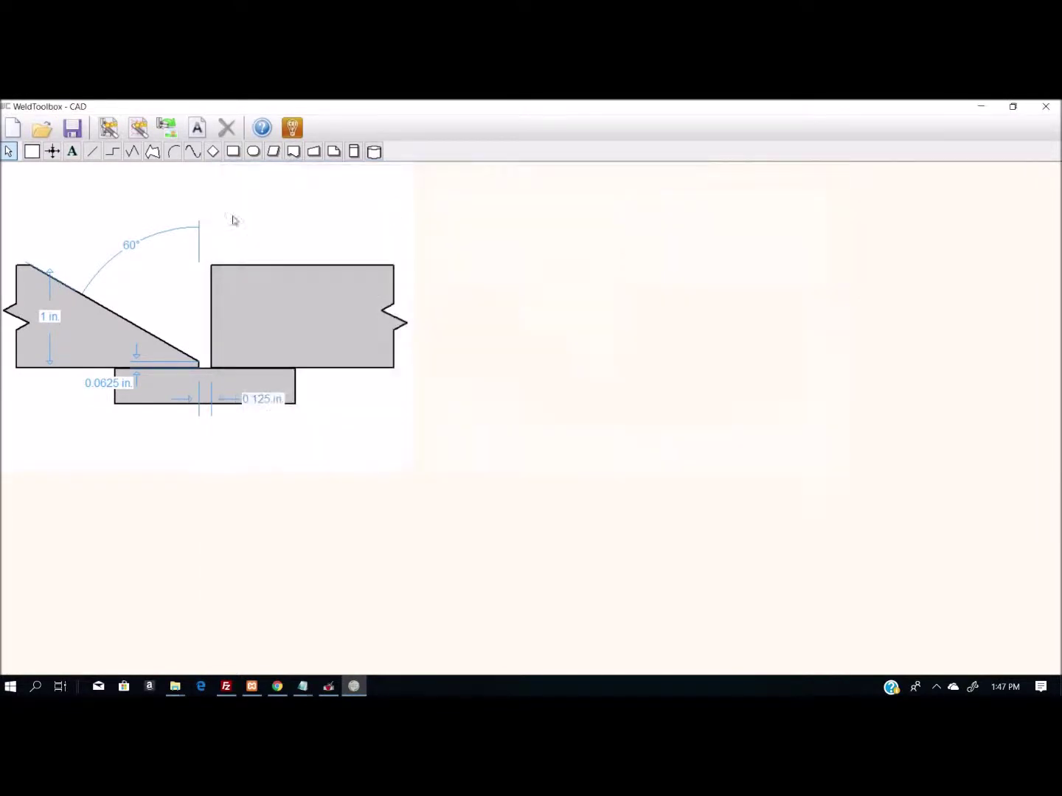
pyautogui.click(73, 130)
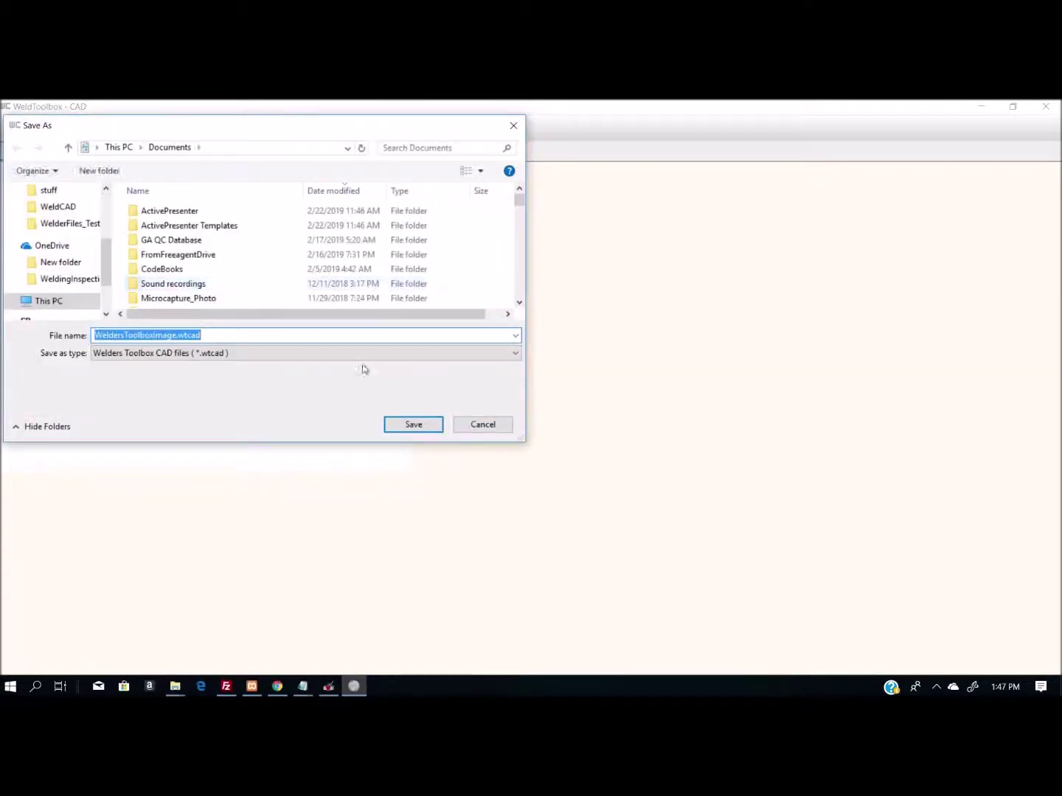
# - Review the offered file types, cancel, then save the drawing as WeldersToolboxImage.bmp in Documents
pyautogui.click(362, 354)
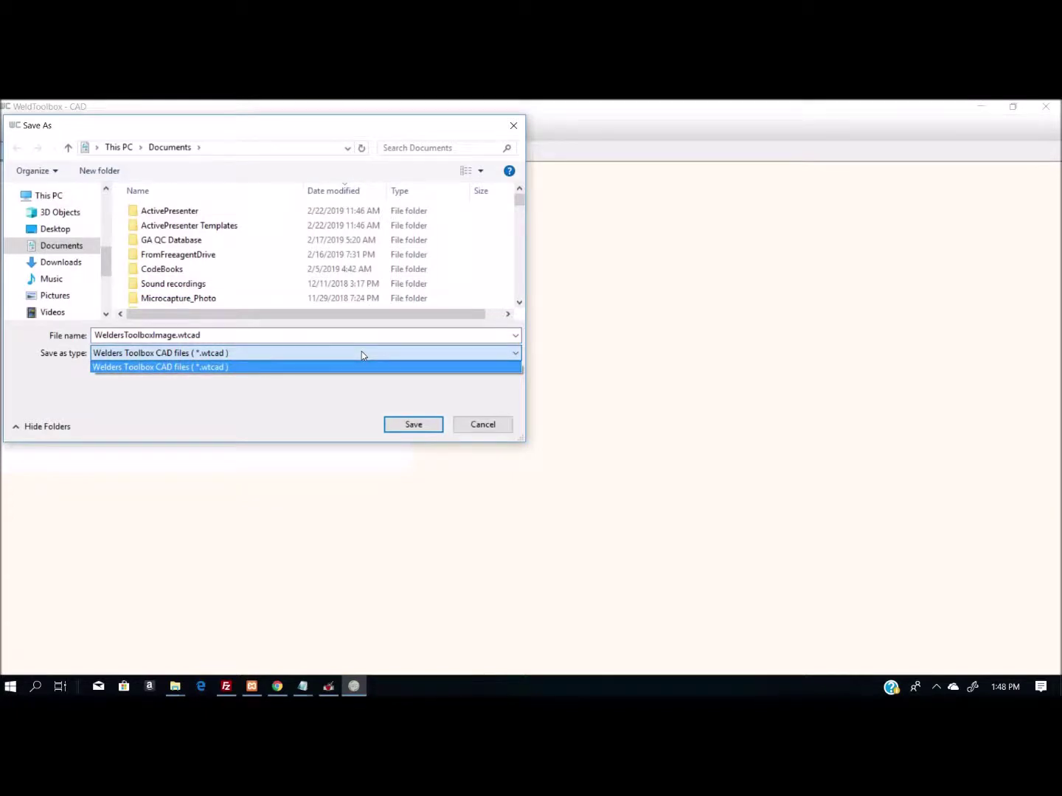
pyautogui.click(502, 426)
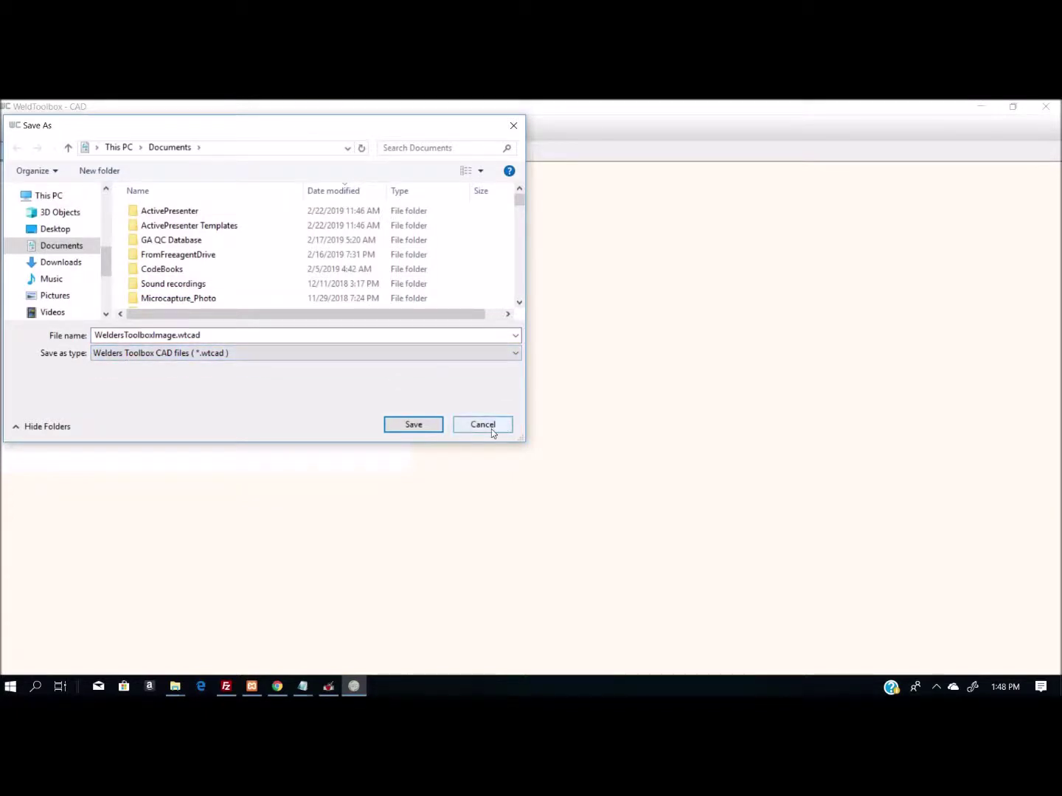
pyautogui.click(492, 430)
pyautogui.moveTo(232, 410); pyautogui.dragTo(410, 472)
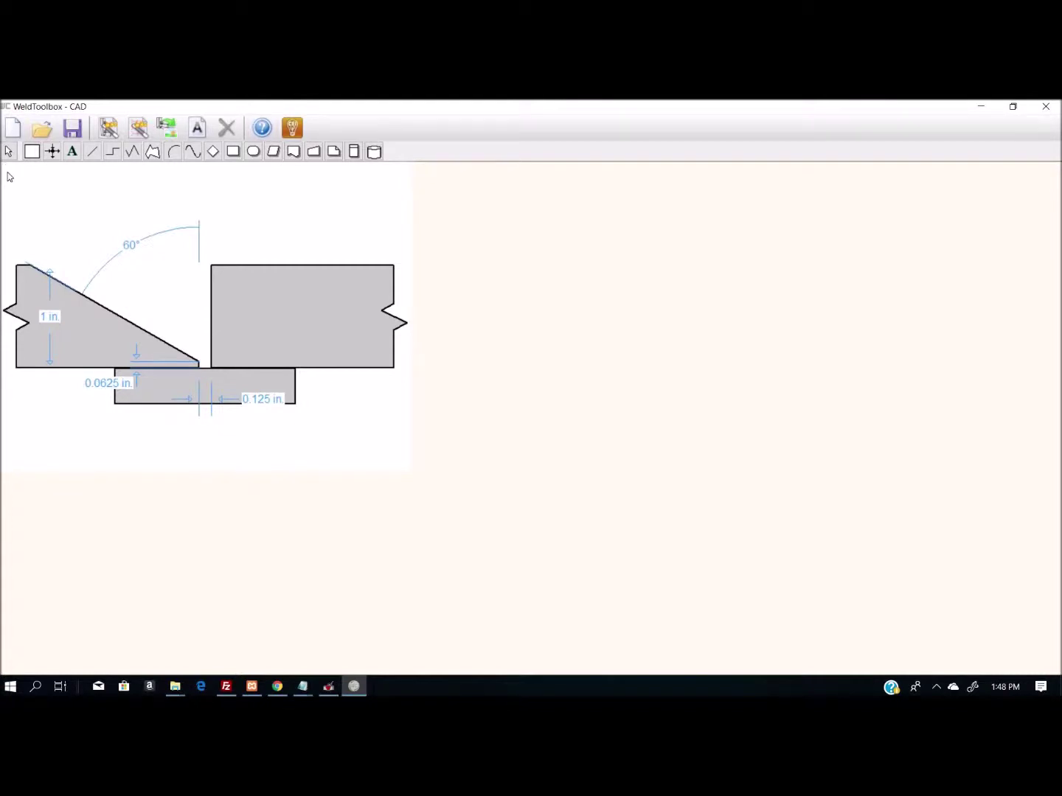
pyautogui.moveTo(400, 481); pyautogui.dragTo(404, 481)
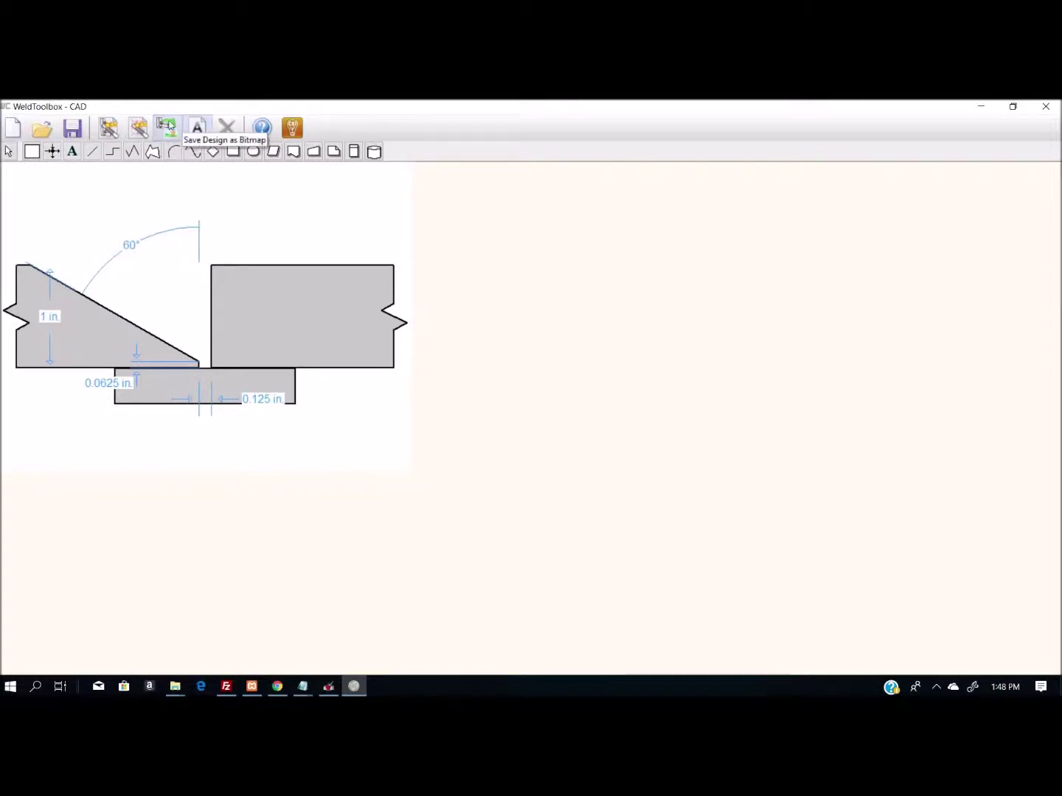
pyautogui.click(169, 126)
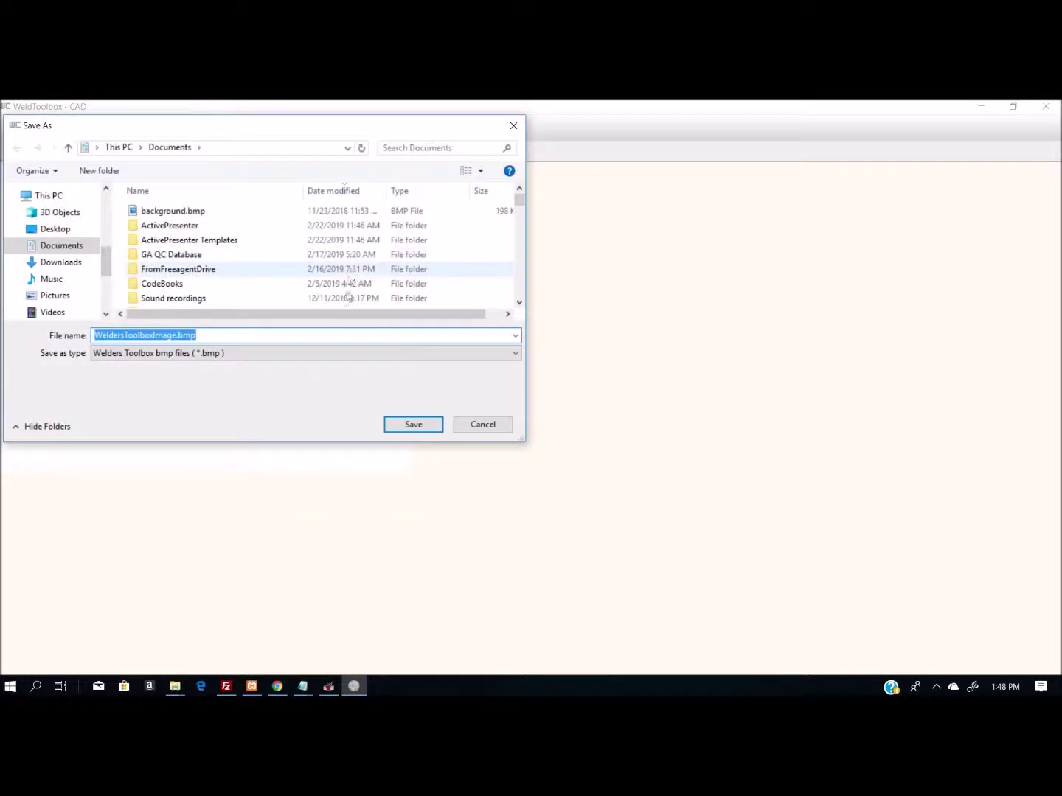
pyautogui.click(414, 425)
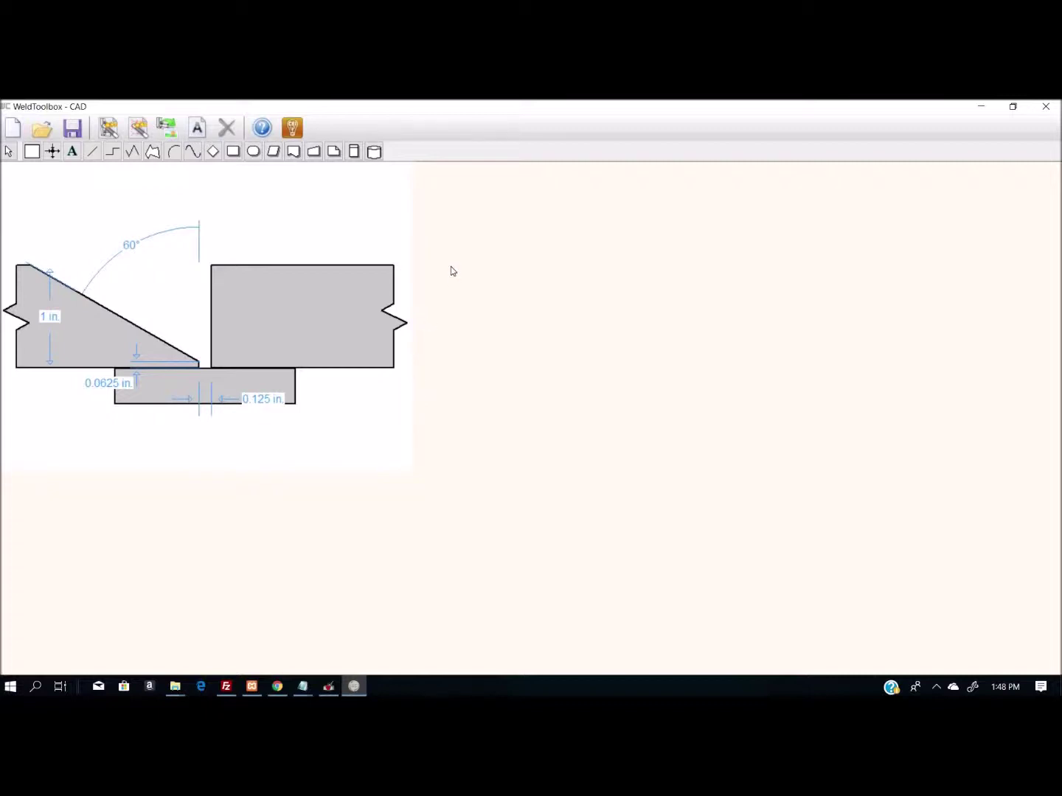
# - Place a yellow plate and a slanted quadrilateral above the bevel joint
pyautogui.click(354, 152)
pyautogui.click(377, 245)
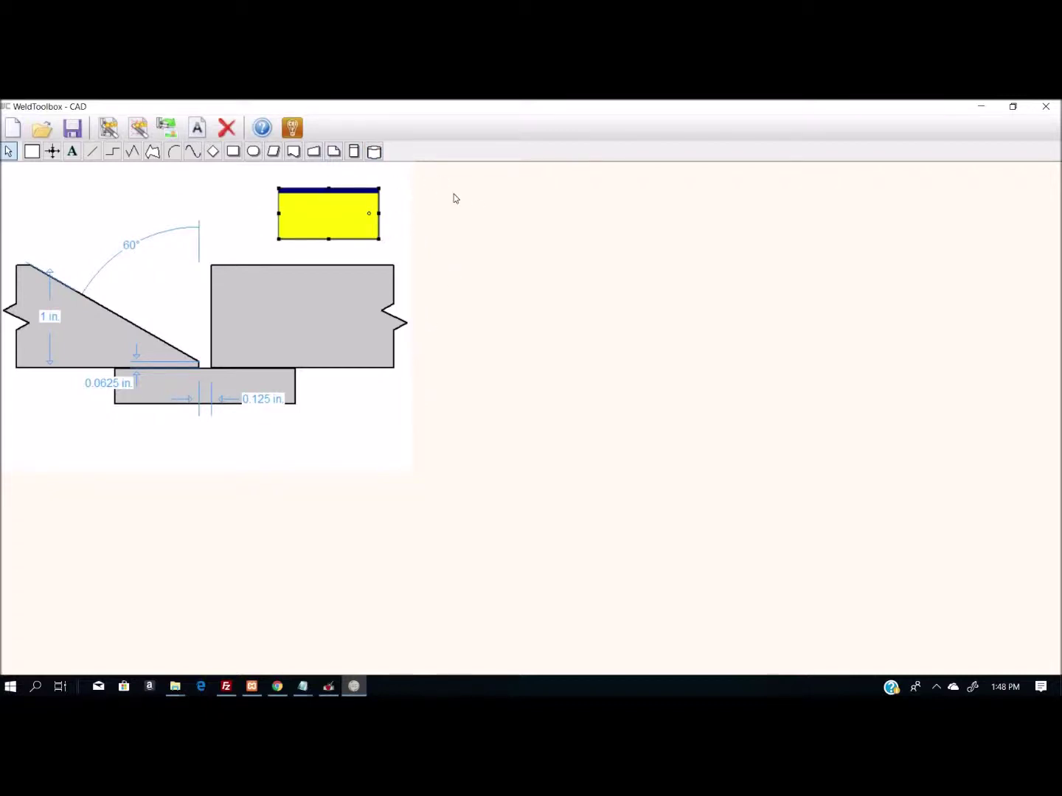
pyautogui.press('Escape')
pyautogui.click(314, 152)
pyautogui.click(278, 238)
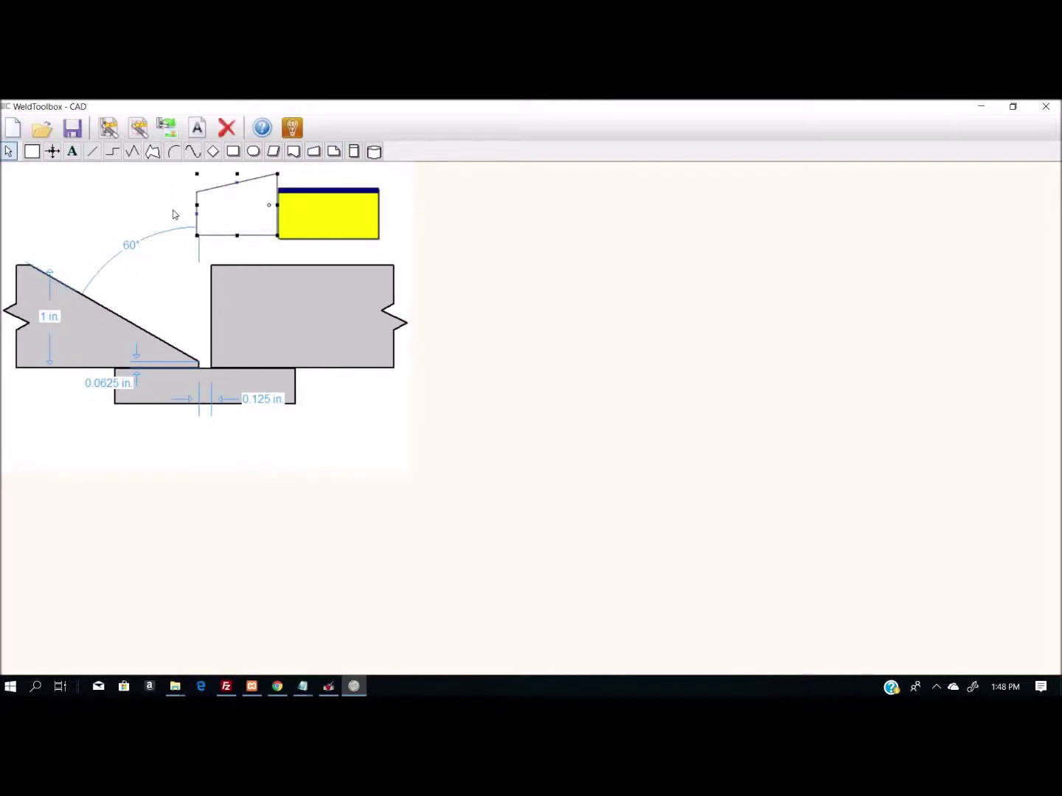
pyautogui.click(253, 151)
# - Add a small rectangle, an arc at the upper left, and a line beneath the arc
pyautogui.click(232, 152)
pyautogui.click(166, 210)
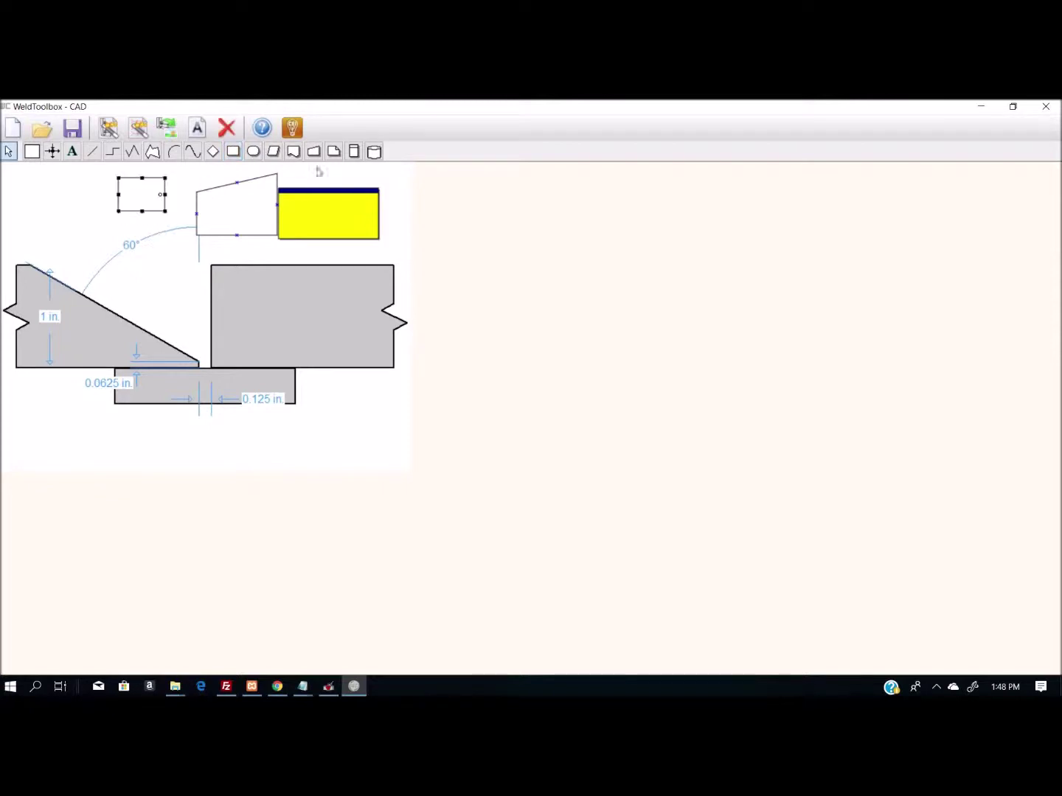
pyautogui.click(174, 151)
pyautogui.click(108, 215)
pyautogui.click(91, 151)
pyautogui.click(114, 225)
pyautogui.click(52, 152)
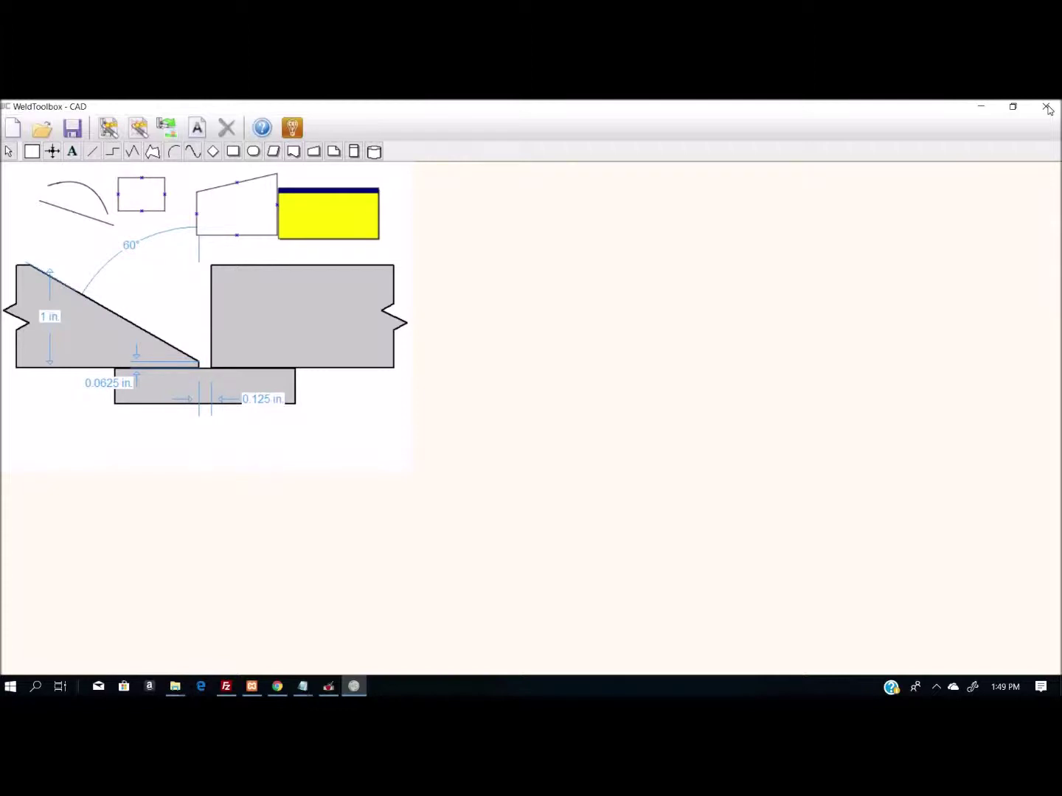
# - Close the WeldToolbox - CAD window
pyautogui.click(1046, 108)
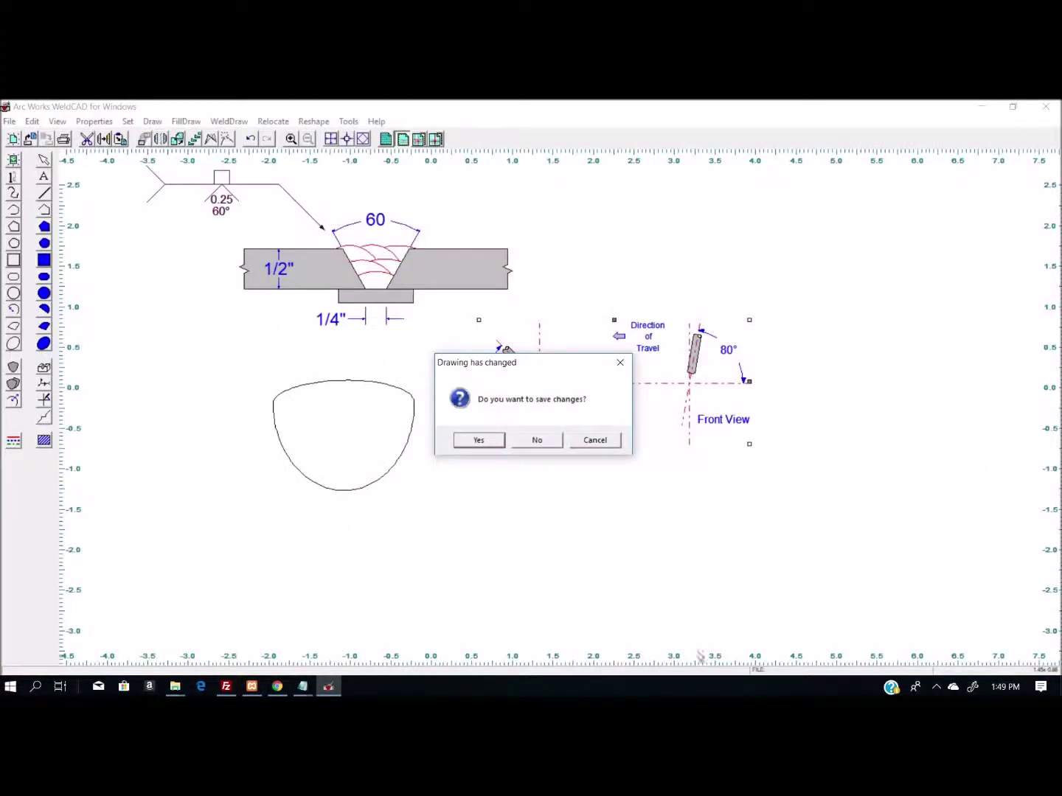